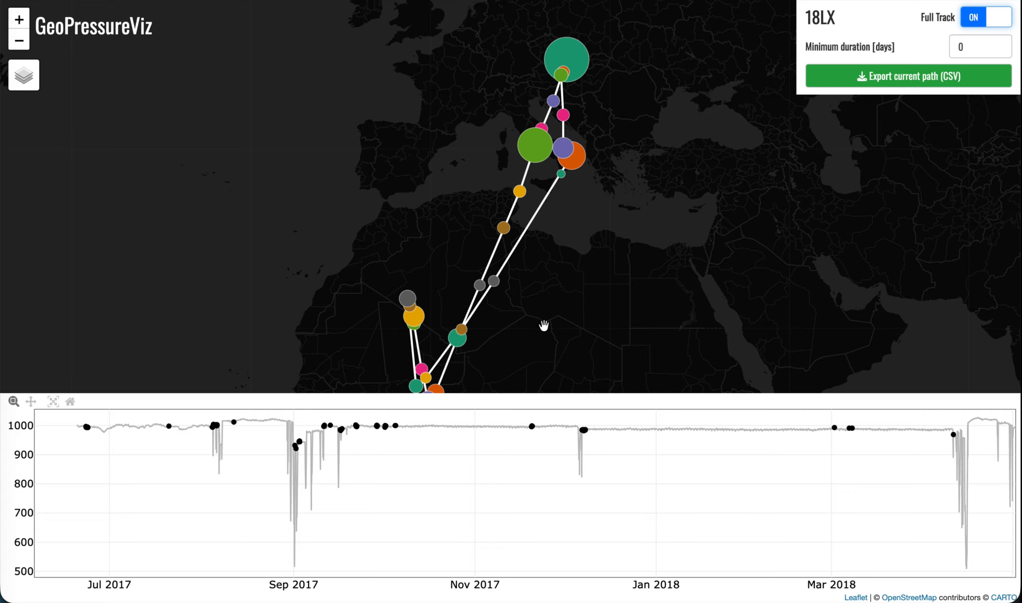
Turn off the full track display to show the first stationary period on its own
drag(546, 324, 558, 274)
click(985, 18)
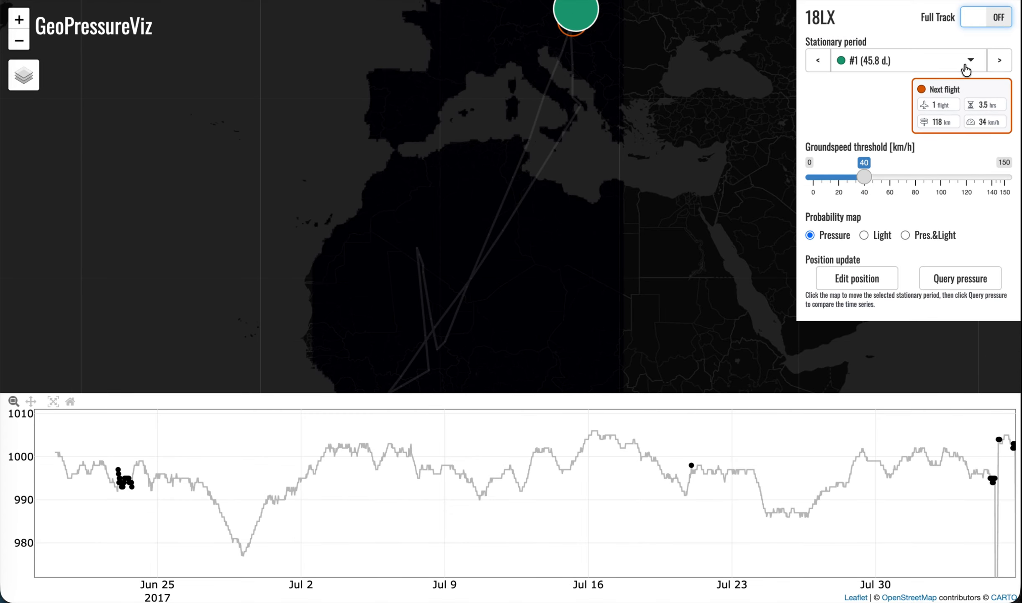
drag(626, 54, 627, 96)
scroll(545, 90, up, 2)
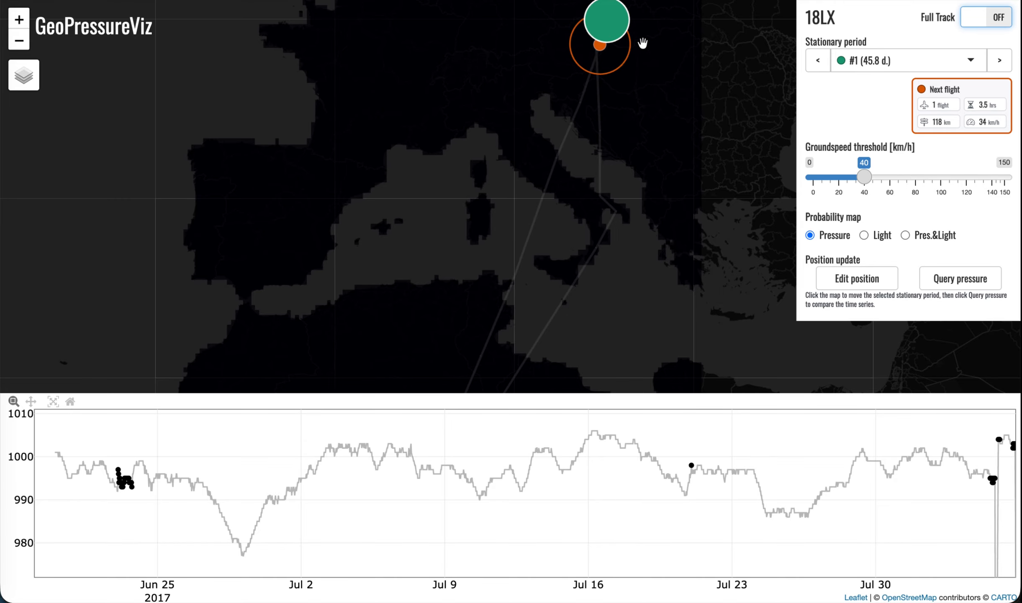
Select stationary period #7 and bring its previous and next flight positions into view on the map
click(867, 67)
scroll(878, 142, down, 1)
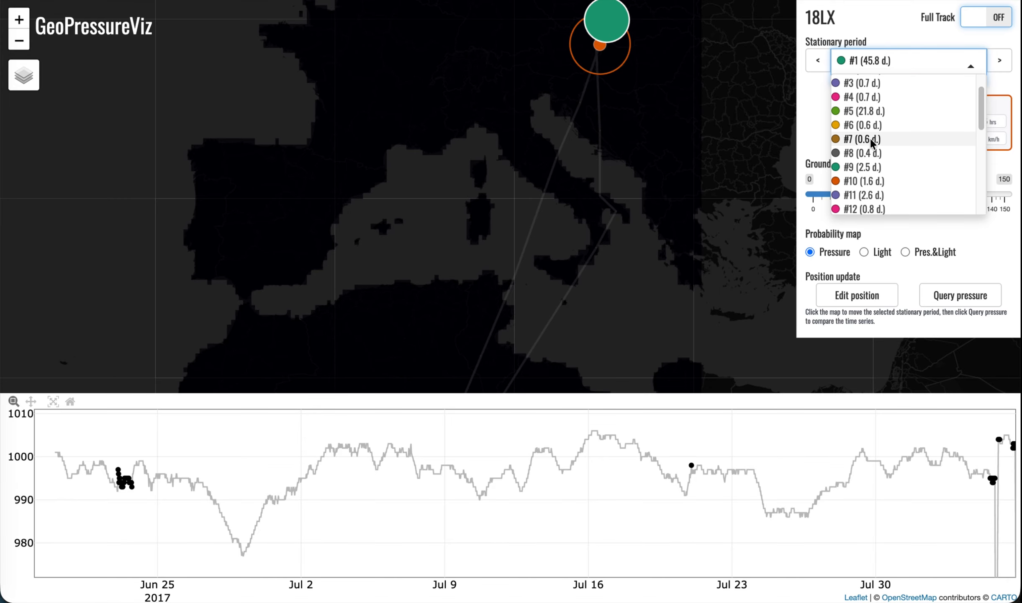
click(871, 143)
click(1000, 61)
click(818, 62)
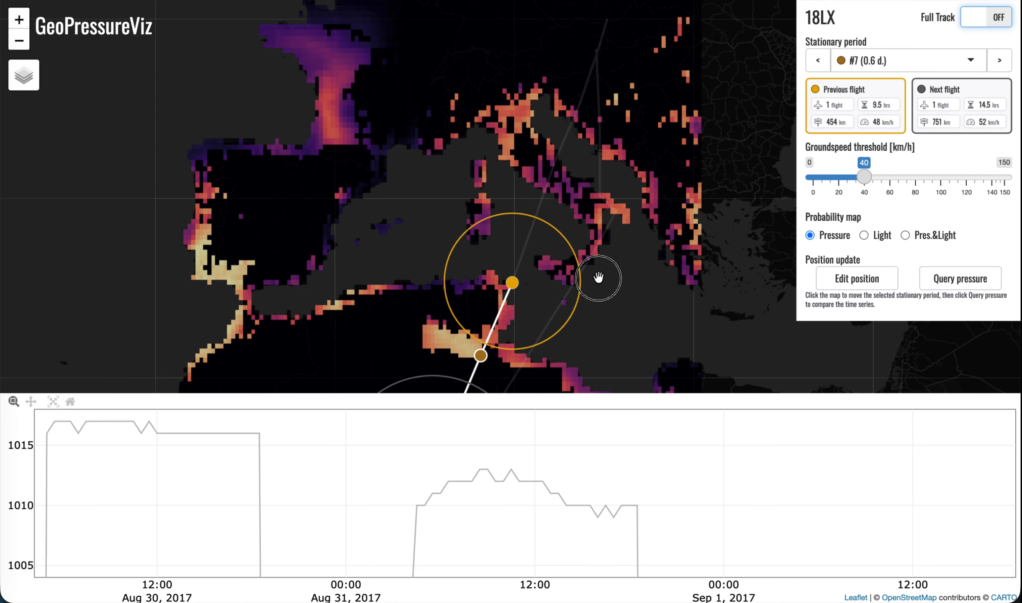
drag(598, 278, 612, 148)
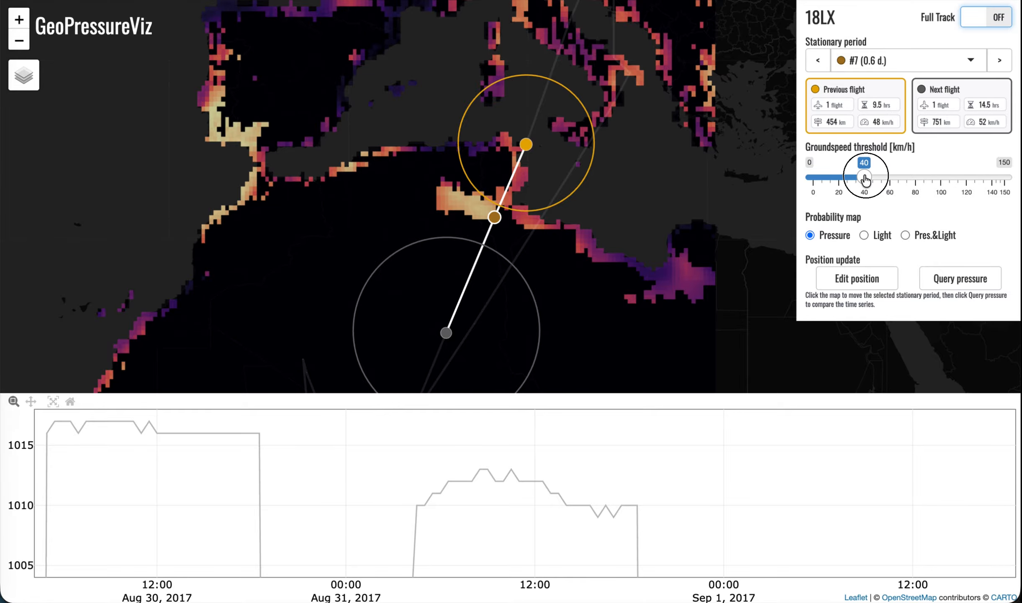
Compare the Light and combined Pres.&Light probability maps for stationary period #7, ending on the Pressure map
mouse_move(865, 177)
mouse_down()
mouse_move(887, 179)
mouse_move(864, 178)
mouse_up()
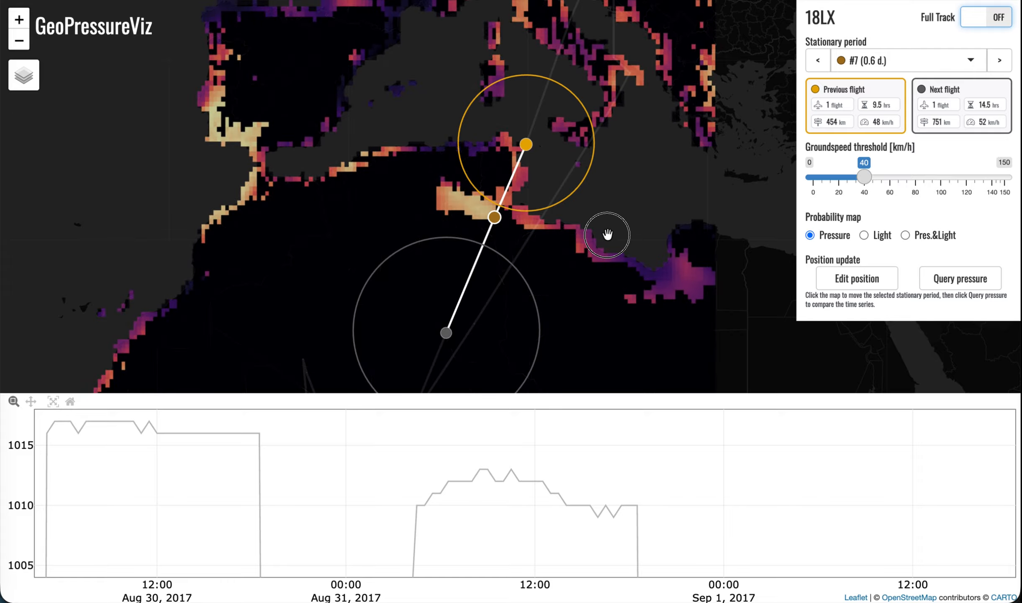
drag(607, 297, 642, 281)
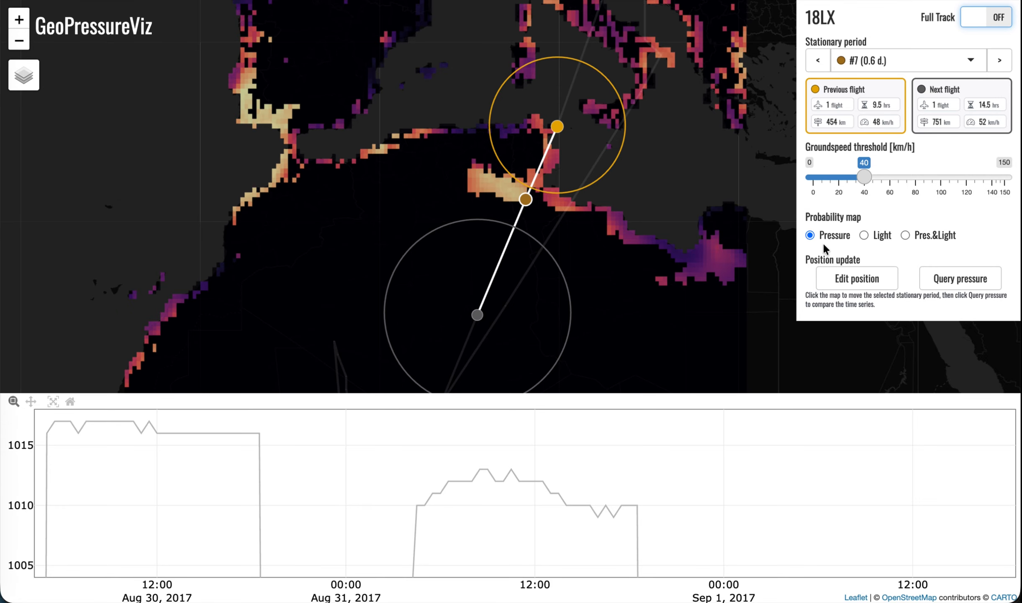
drag(680, 140, 668, 192)
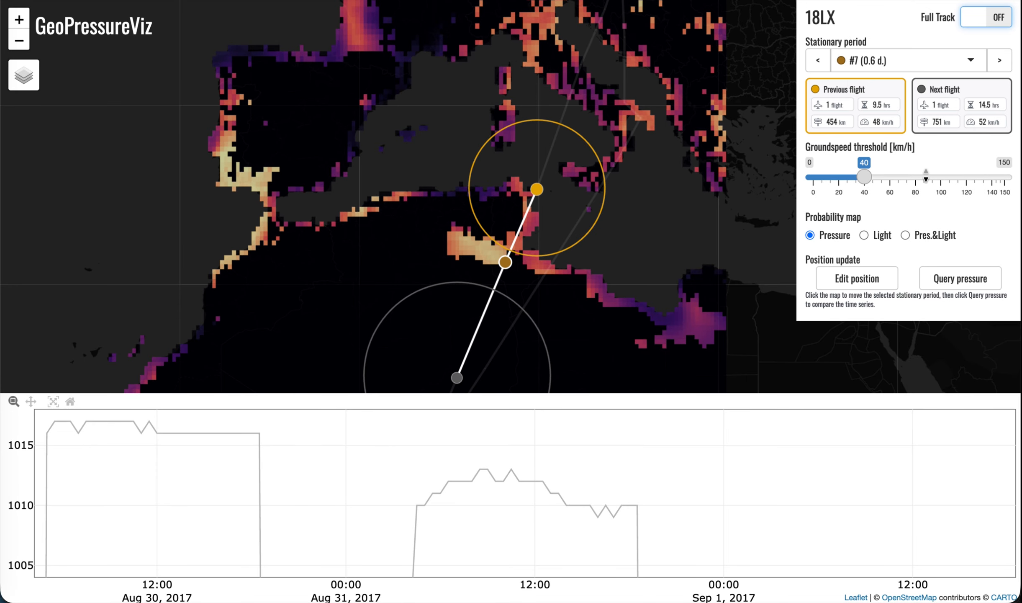
click(881, 236)
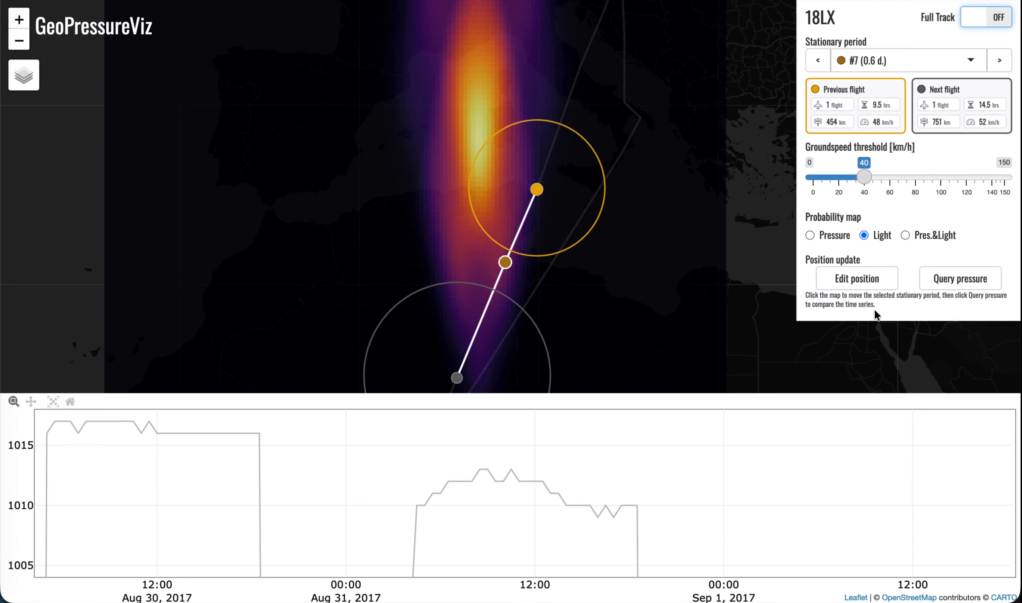
click(931, 235)
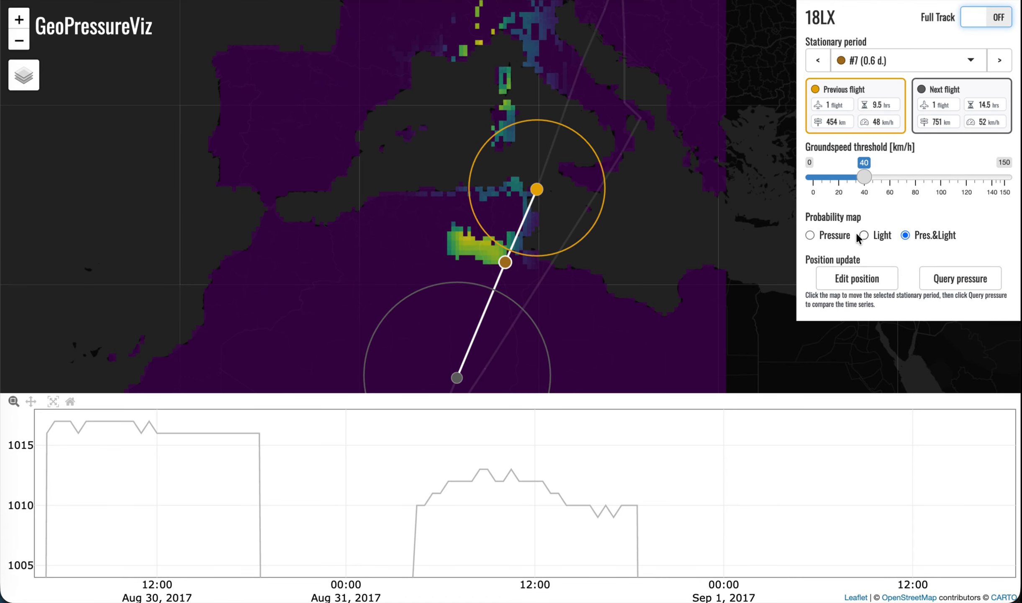
click(826, 236)
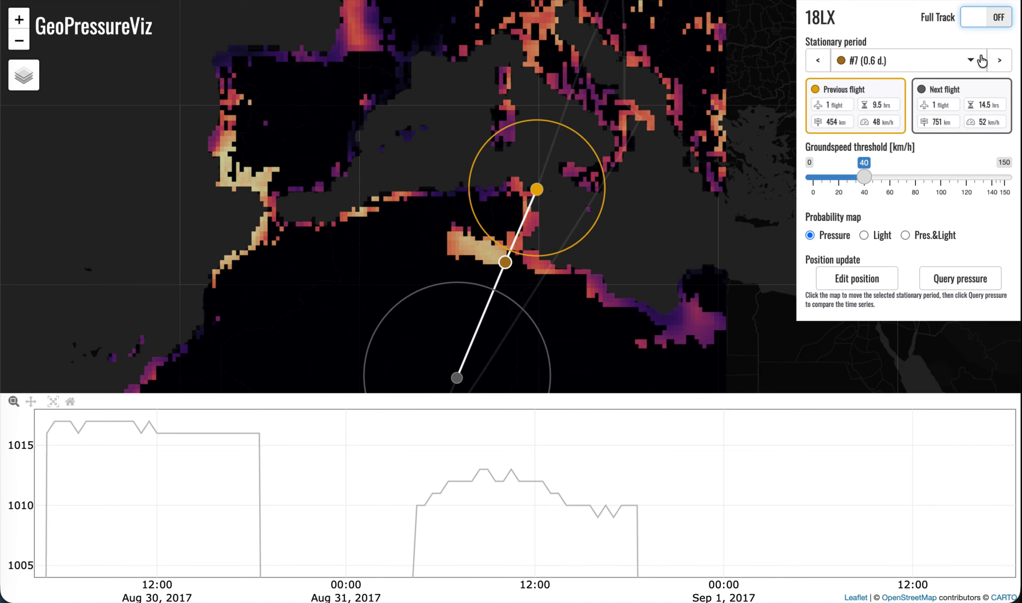
Advance to stationary period #9 and query the pressure time series at its current map position
click(997, 62)
click(997, 64)
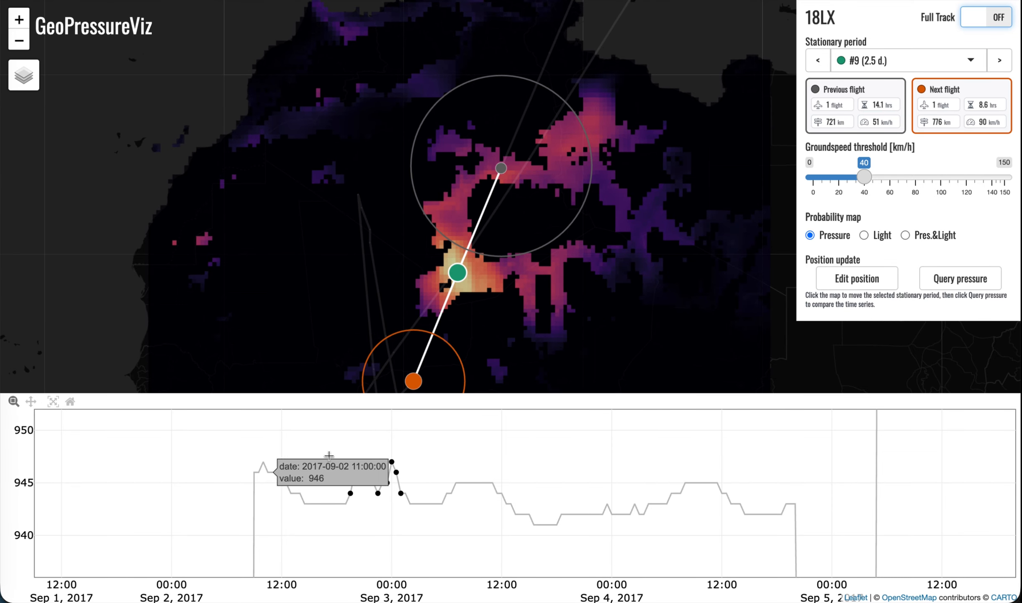
click(959, 278)
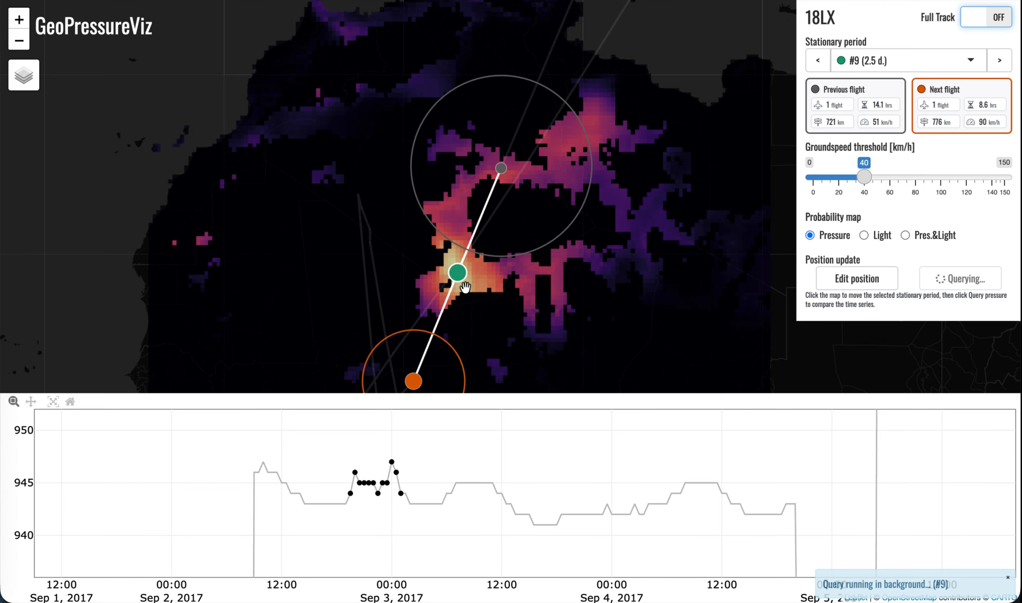
scroll(455, 285, up, 1)
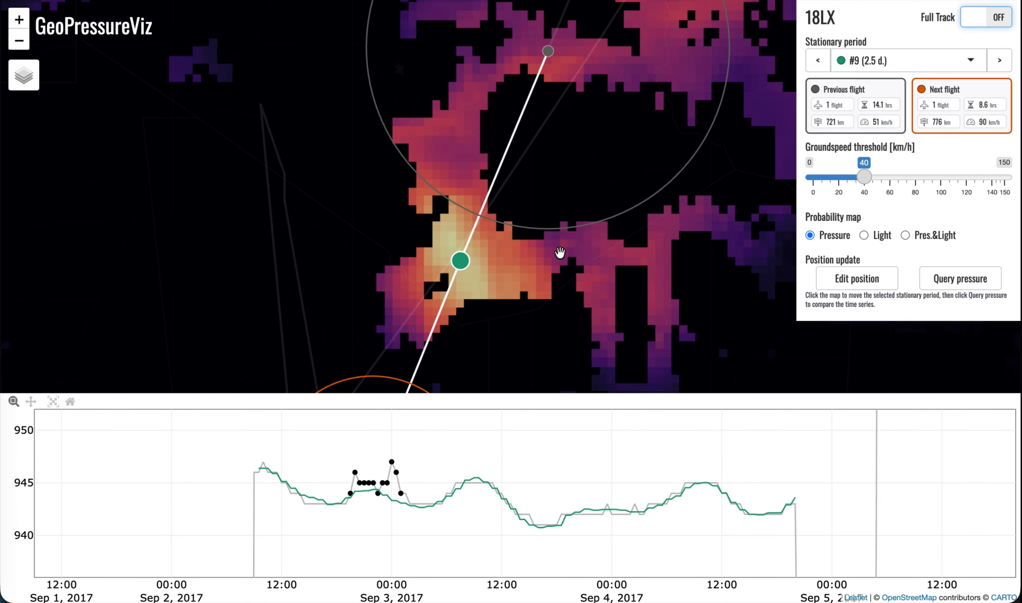
Enable position editing, move stationary period #9 far east into the purple low-probability area, and query the pressure there
click(859, 278)
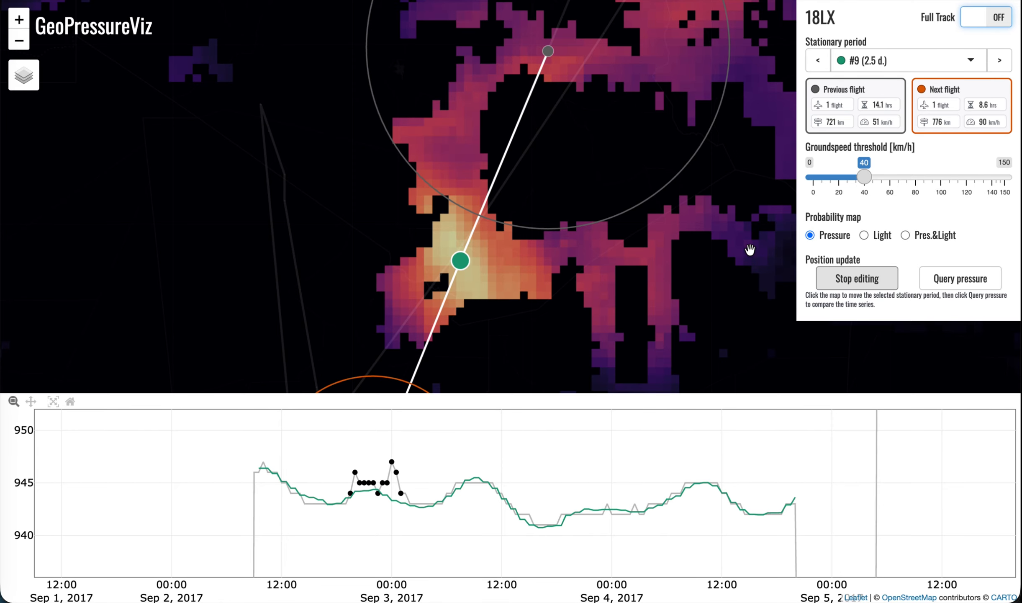
click(739, 236)
click(998, 282)
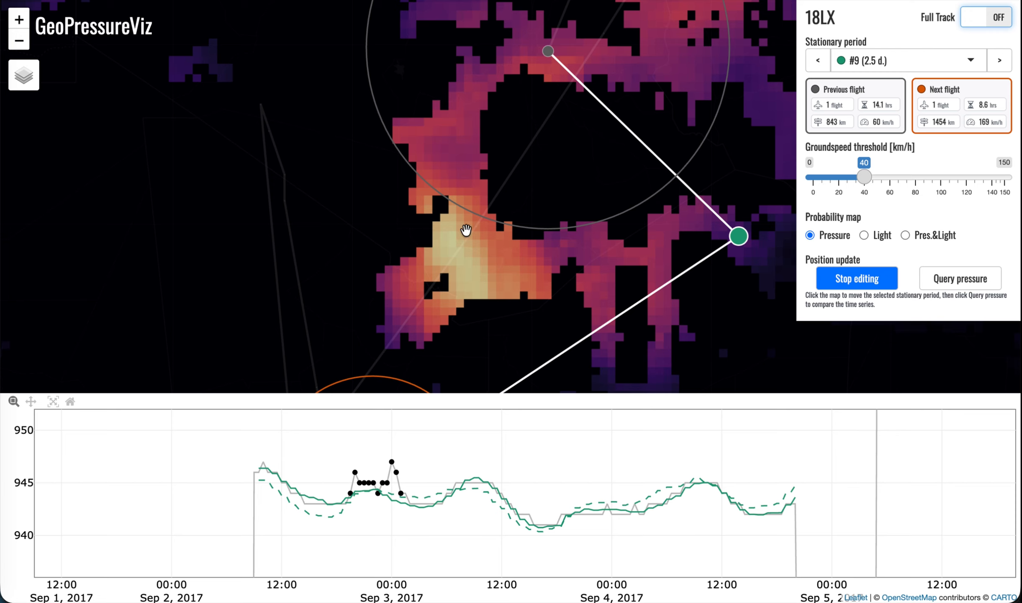
Move stationary period #9 back west into the brightest high-probability zone of the pressure map
click(455, 256)
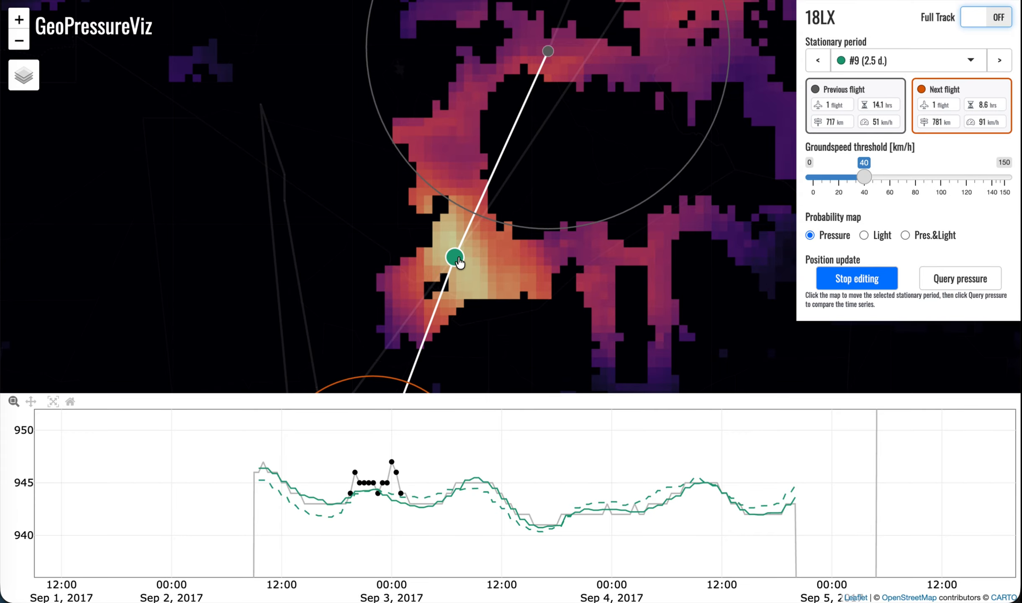
scroll(544, 231, down, 1)
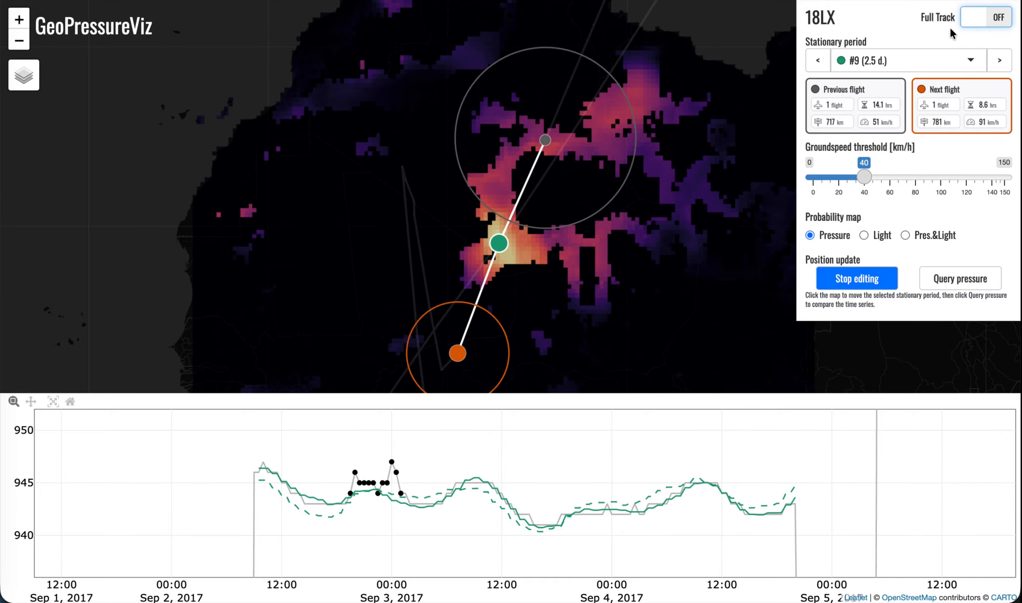
Show the full track and examine the stationary periods over West Africa, including #16 and #11
click(975, 21)
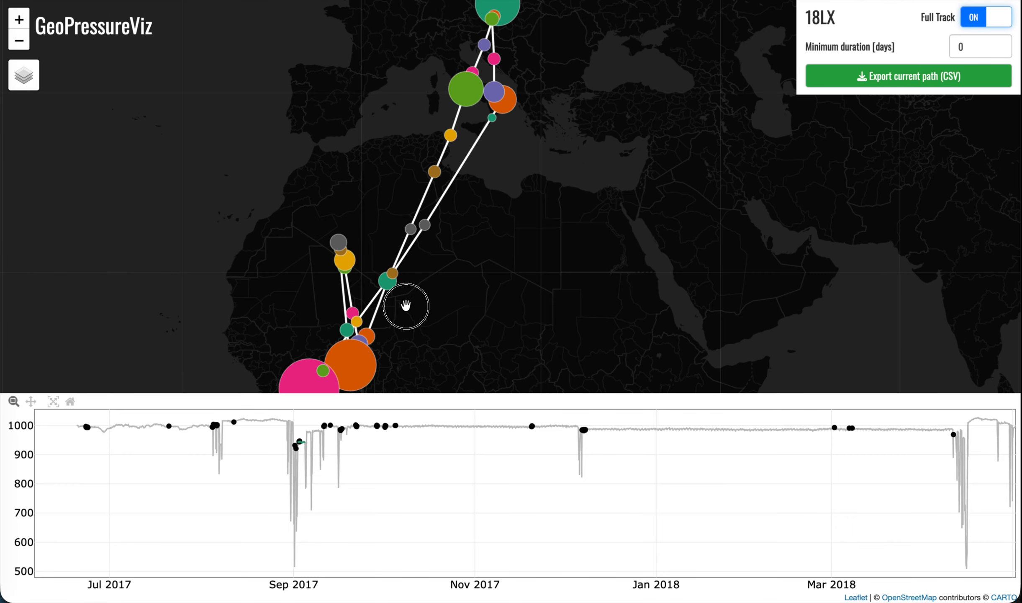
drag(406, 302, 513, 239)
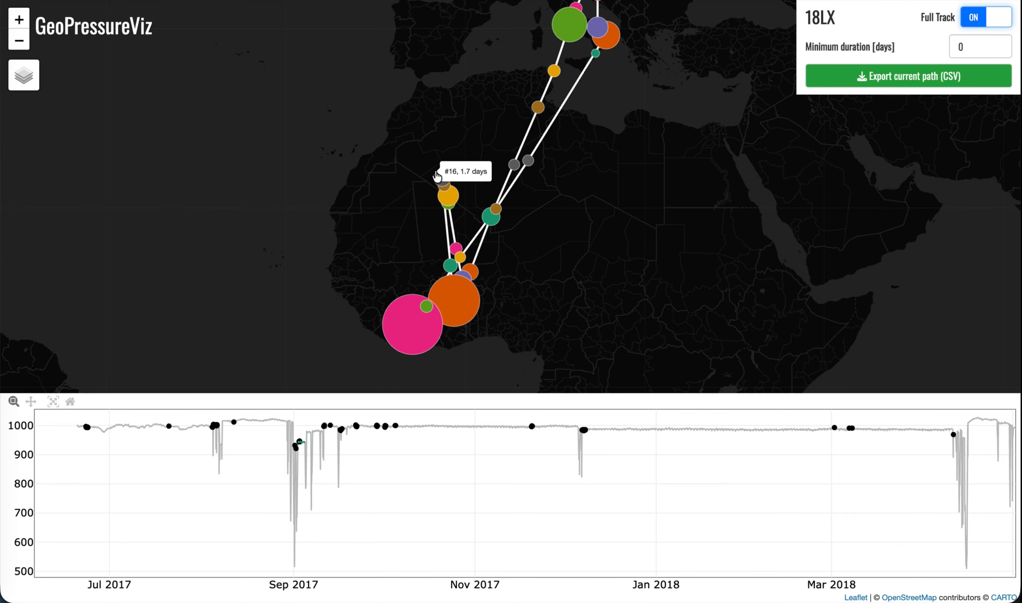
scroll(448, 208, up, 1)
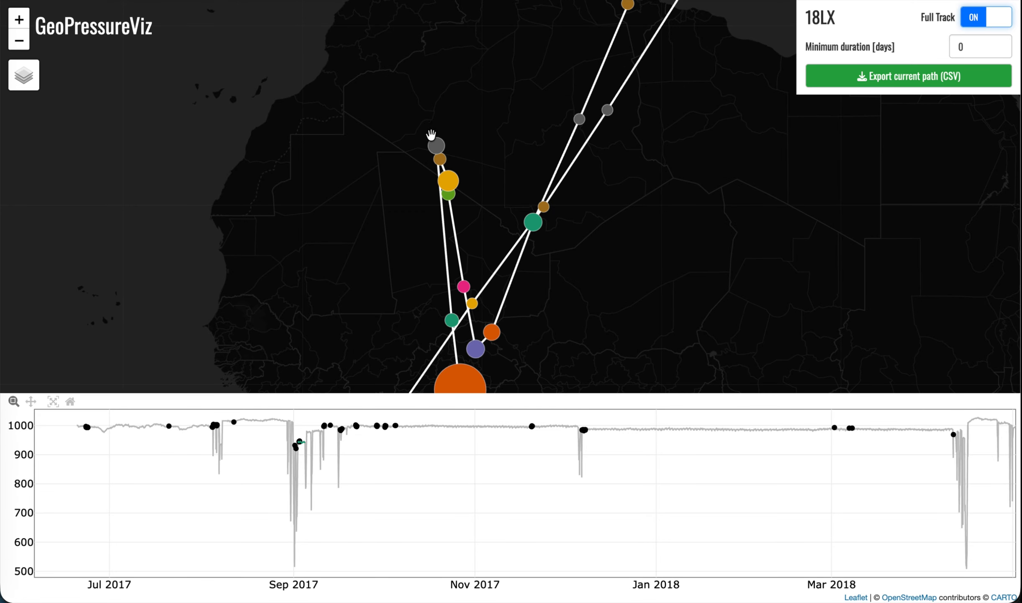
mouse_move(447, 184)
mouse_move(481, 356)
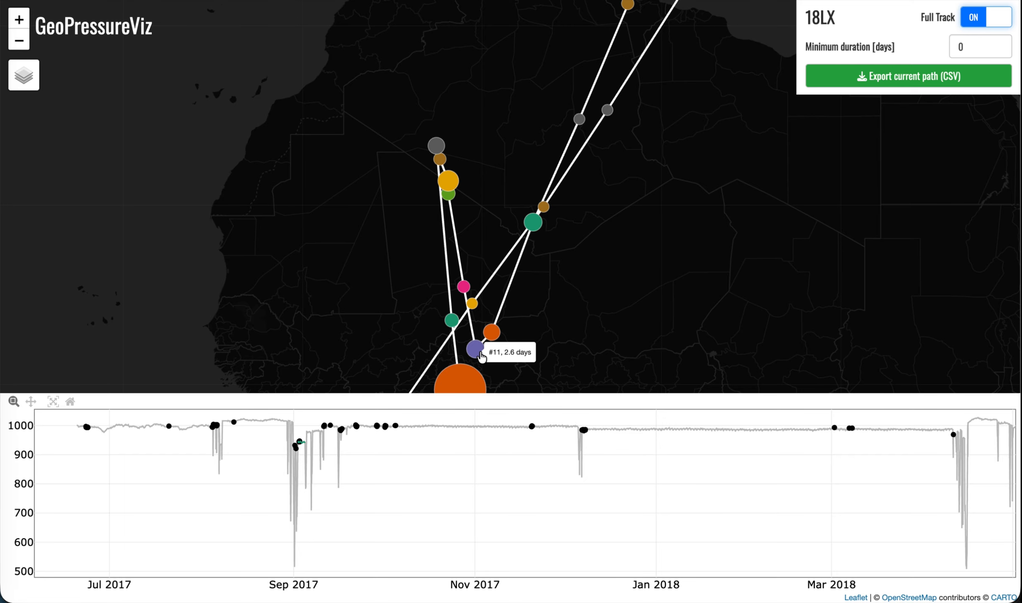
drag(532, 342, 543, 238)
mouse_move(469, 285)
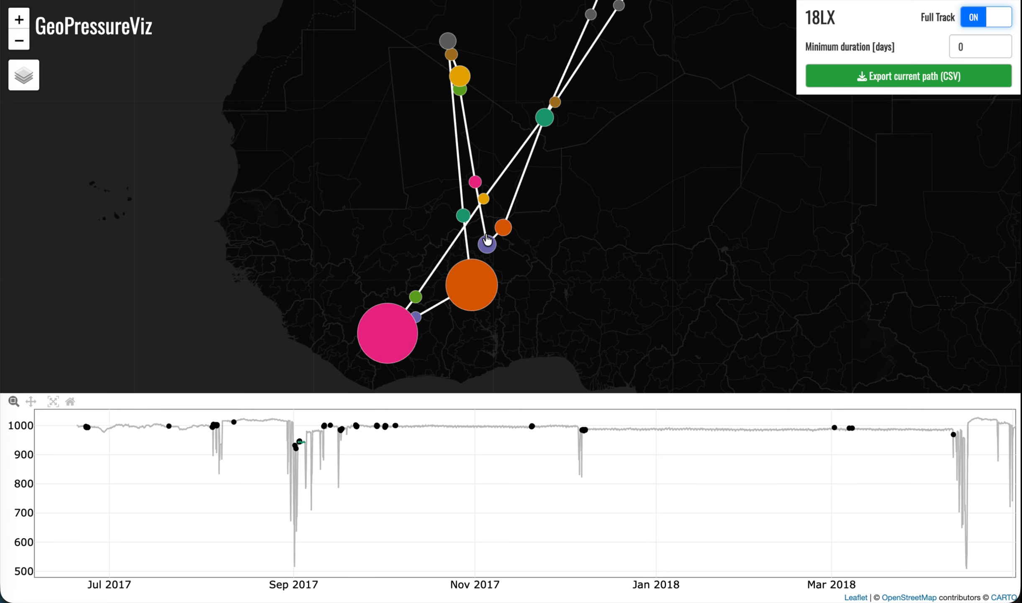
Turn off the full track display and select stationary period #12 with its Pressure probability map
click(968, 24)
click(894, 65)
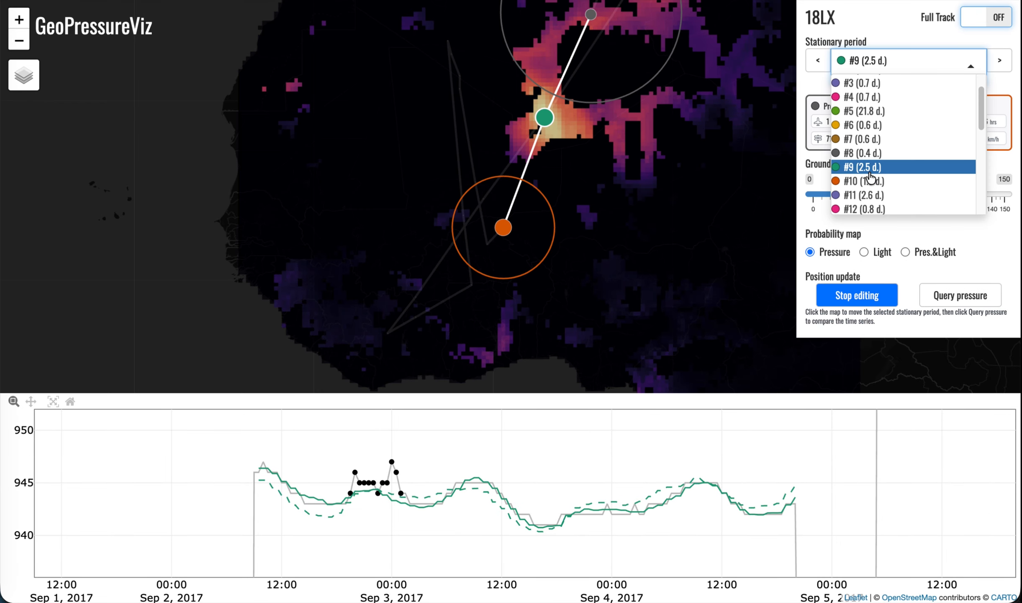
click(865, 188)
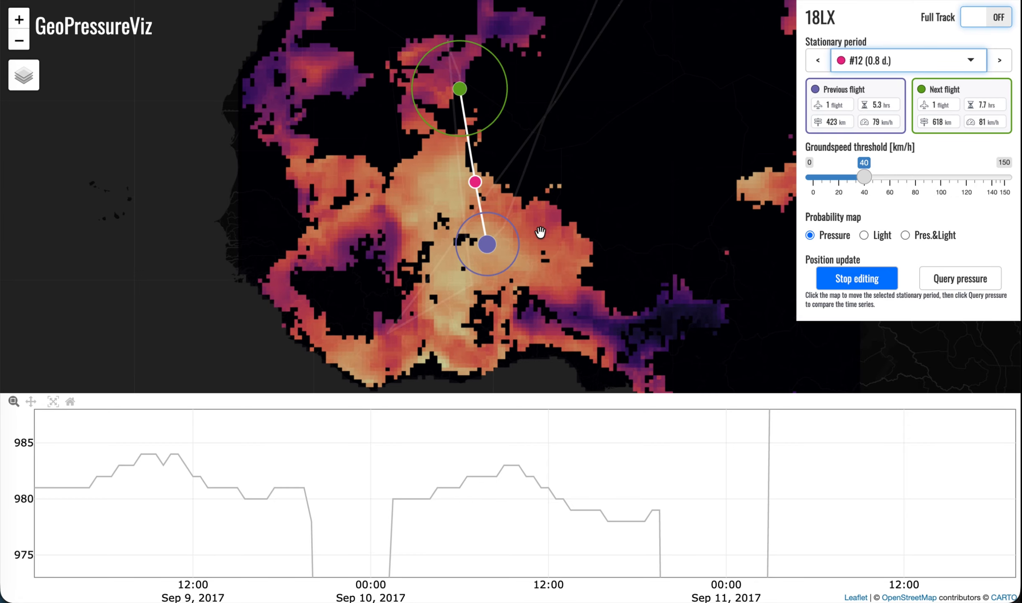
click(881, 241)
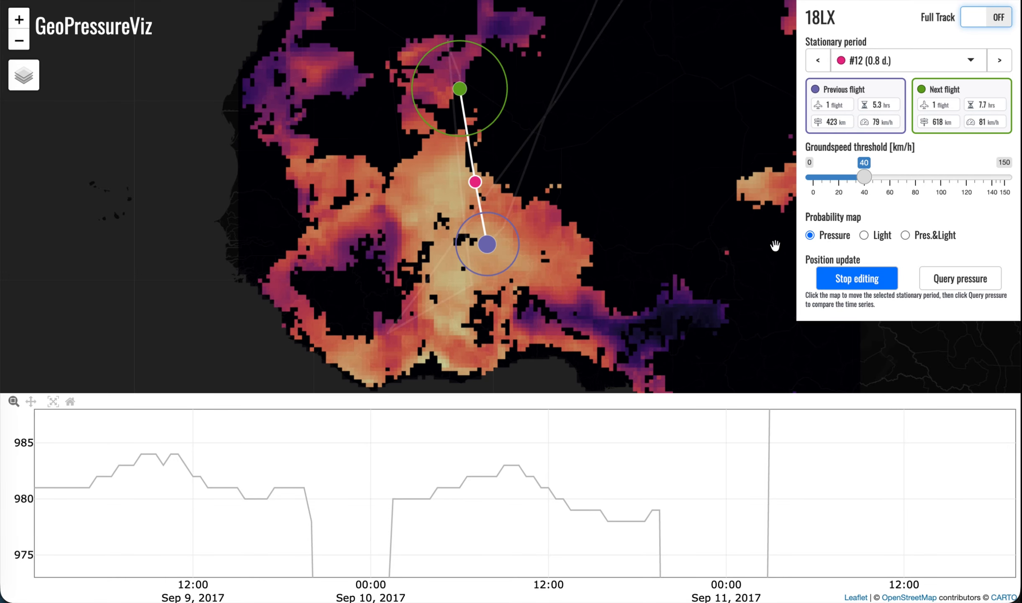
Try placing stationary period #12 just north of #11 and #13 on the northern edge of #12's groundspeed circle
click(475, 216)
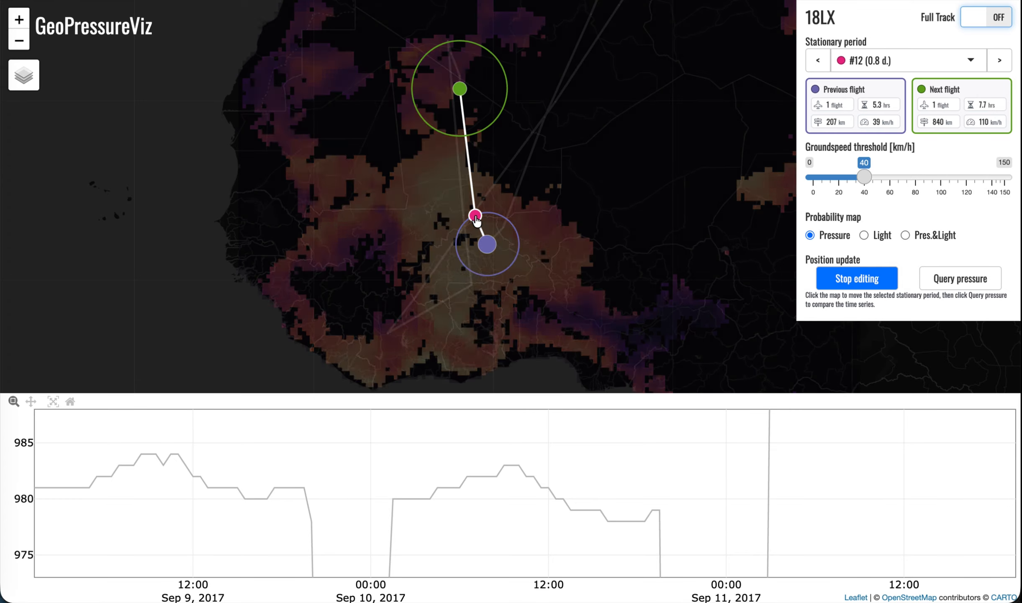
click(999, 61)
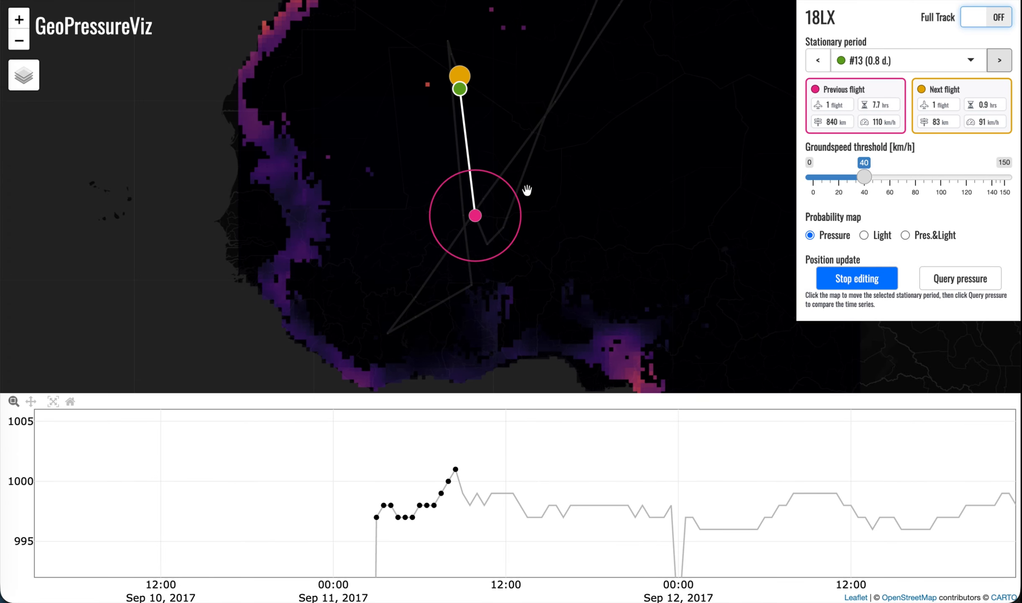
click(468, 170)
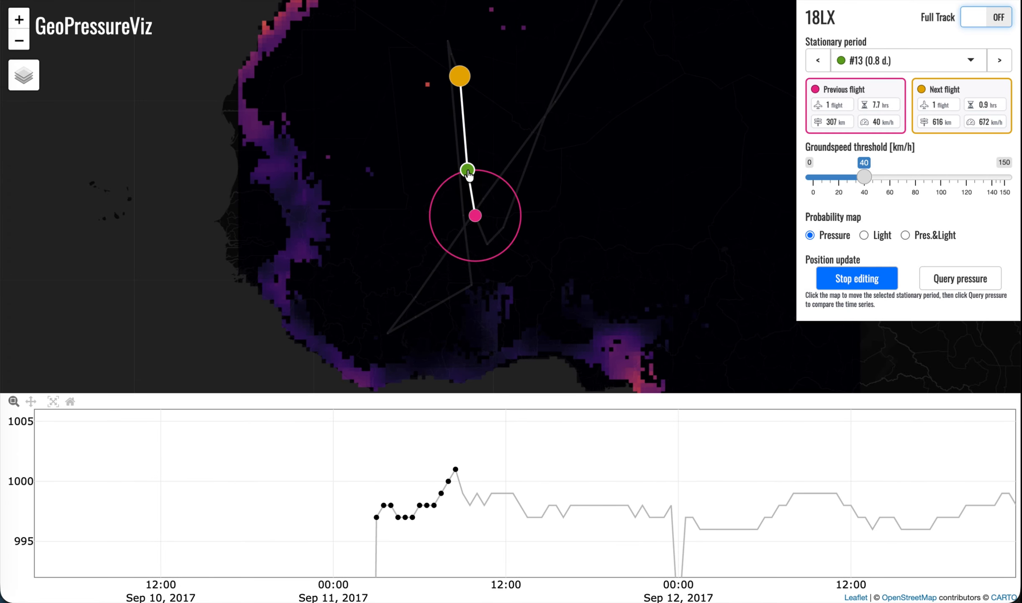
Reposition stationary period #12 just south of #11, and #13 farther south within #12's groundspeed circle
click(815, 63)
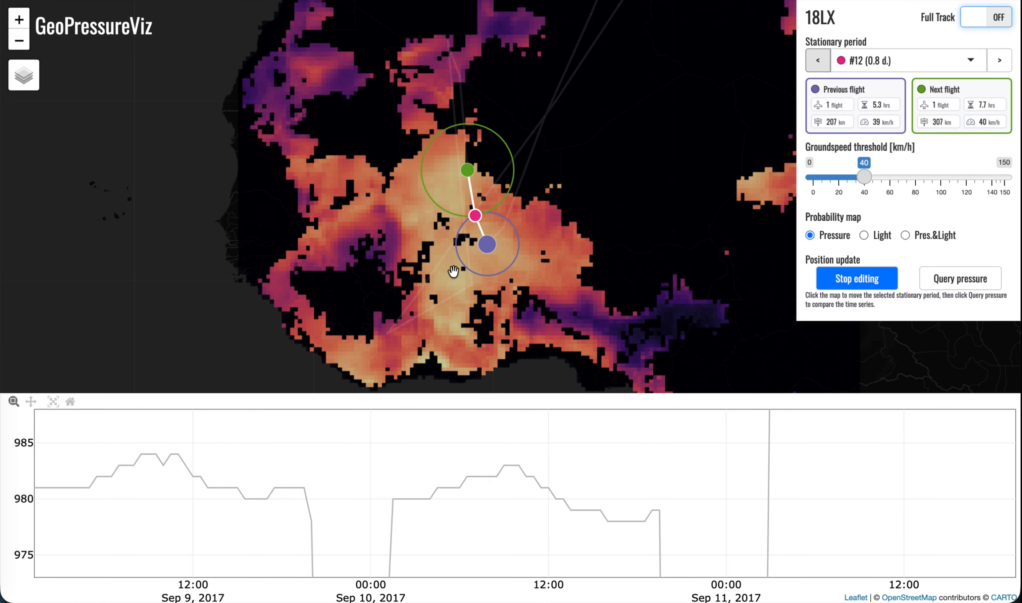
click(483, 271)
click(1000, 60)
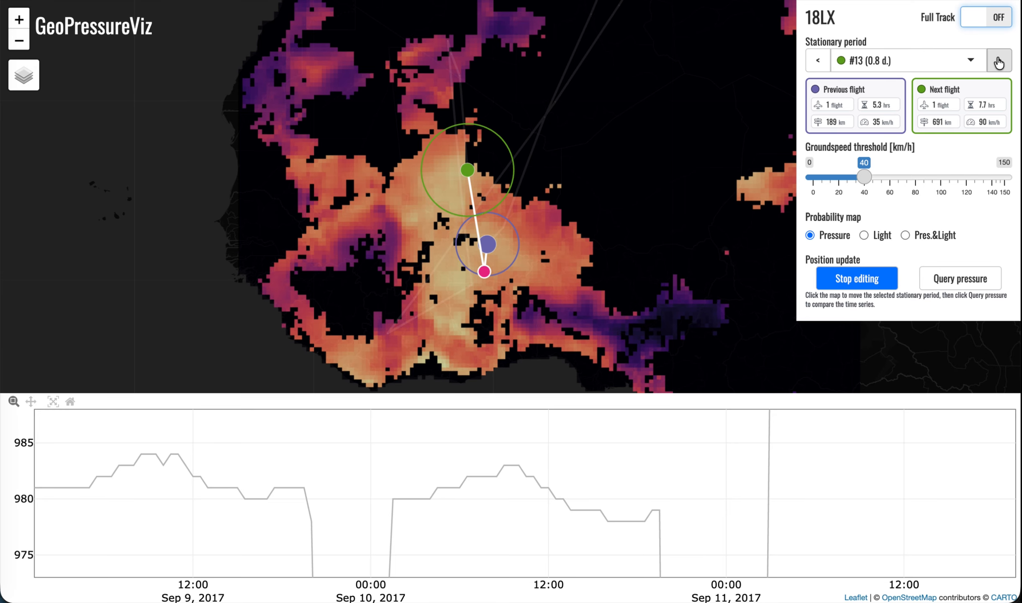
click(490, 300)
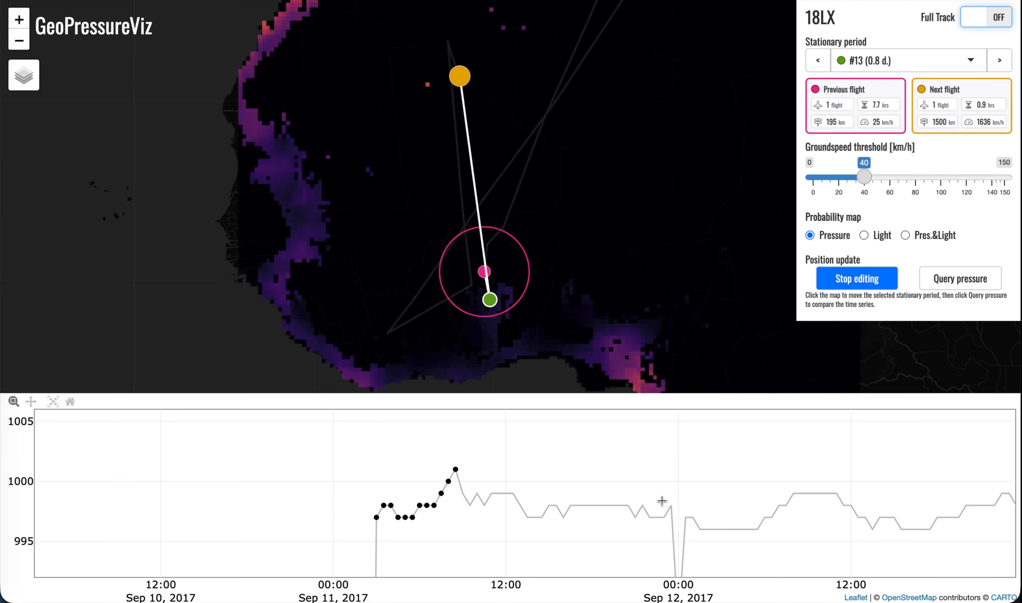
Select stationary period #14 and place it just south of #13, inside the groundspeed circle on the high-probability area
click(996, 67)
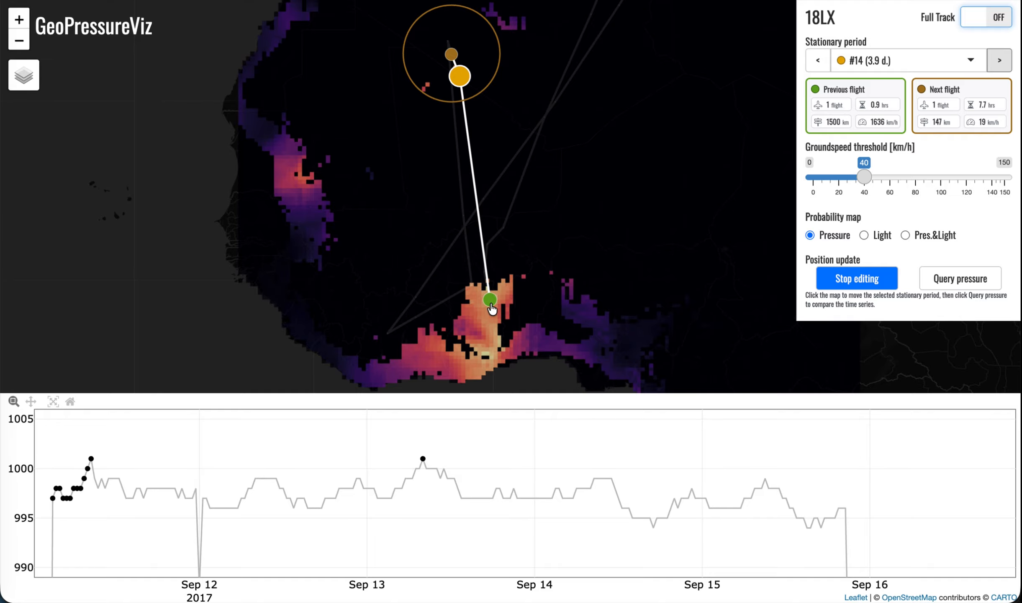
scroll(492, 308, up, 3)
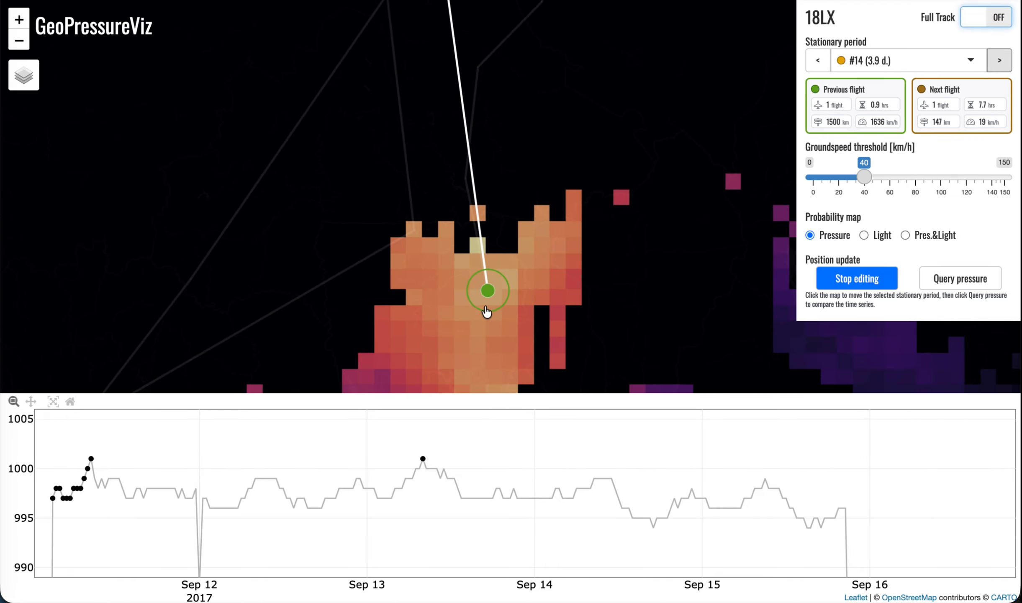
click(486, 305)
scroll(488, 300, up, 3)
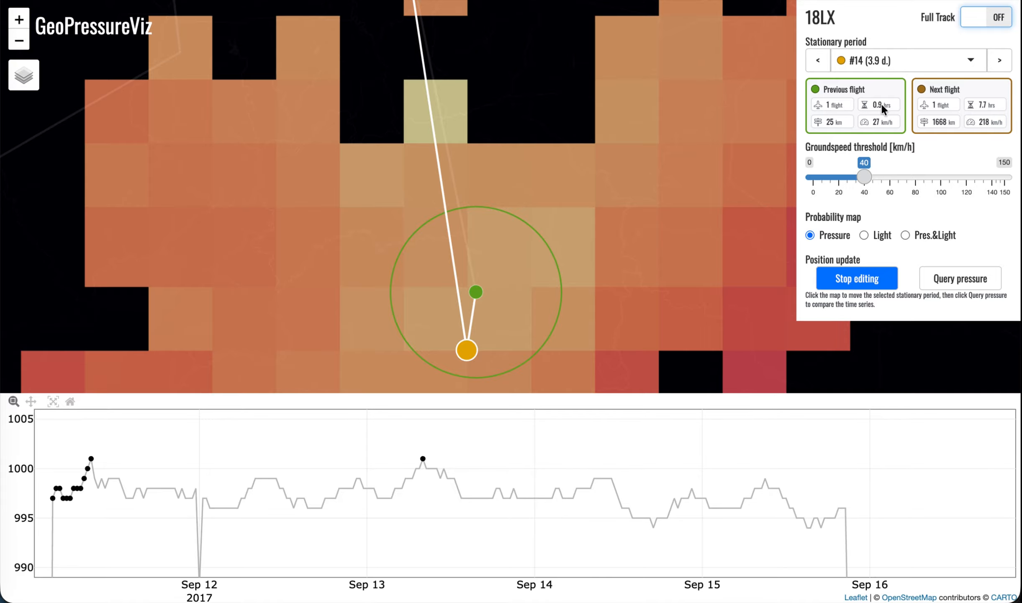
Select stationary period #15 and place it a short distance southwest of #14, inside #14's groundspeed circle
scroll(585, 238, down, 2)
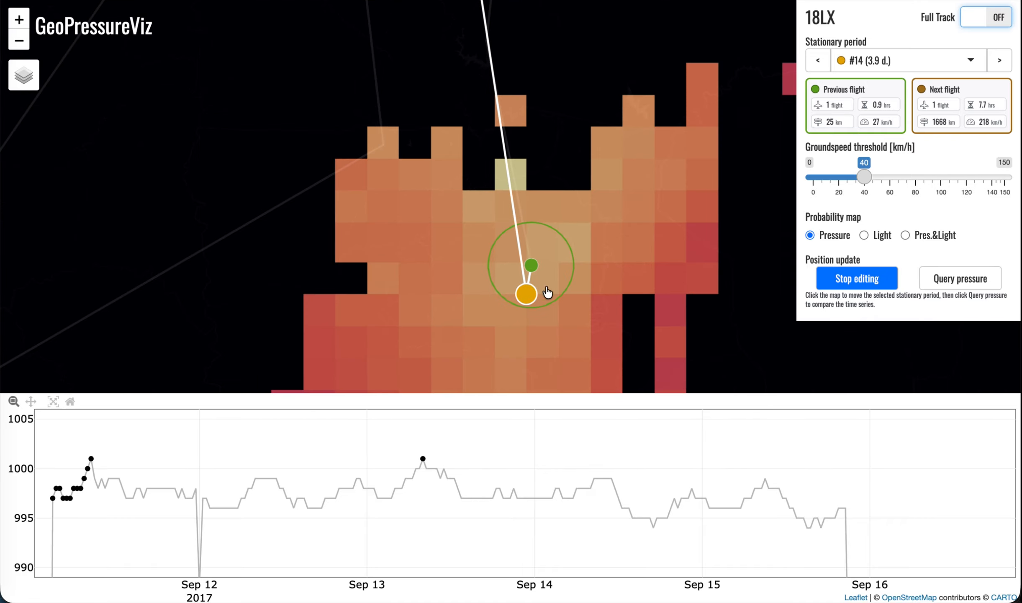
click(999, 60)
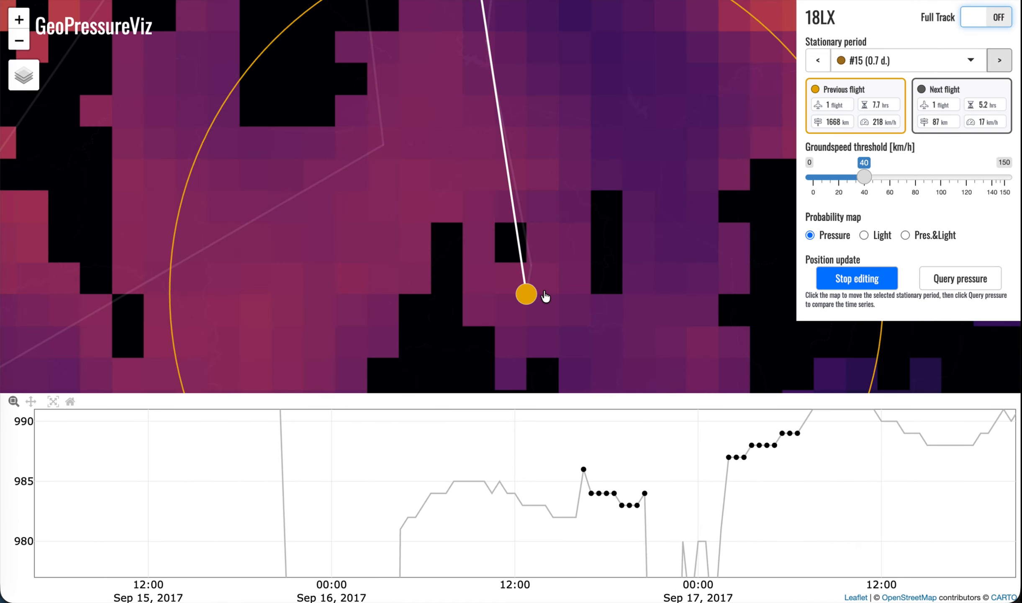
scroll(545, 296, down, 2)
drag(548, 308, 604, 20)
scroll(577, 35, down, 4)
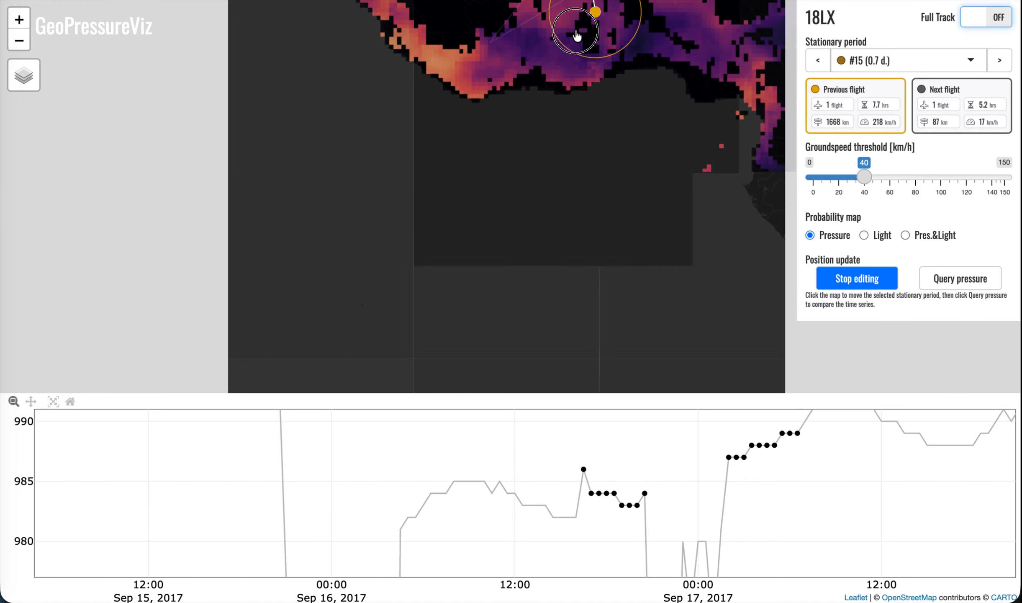
click(564, 126)
click(563, 27)
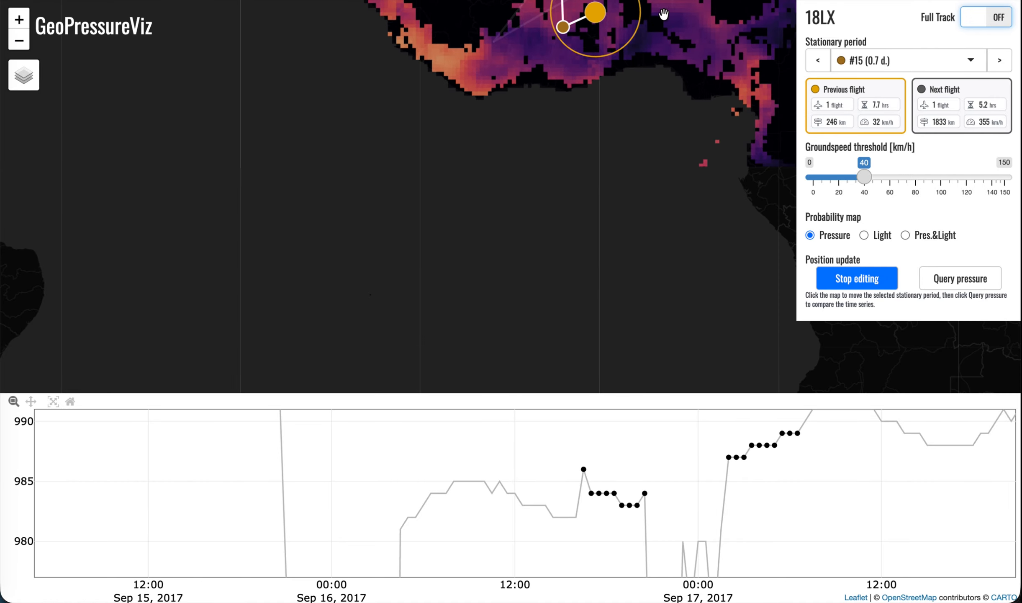
drag(664, 14, 617, 171)
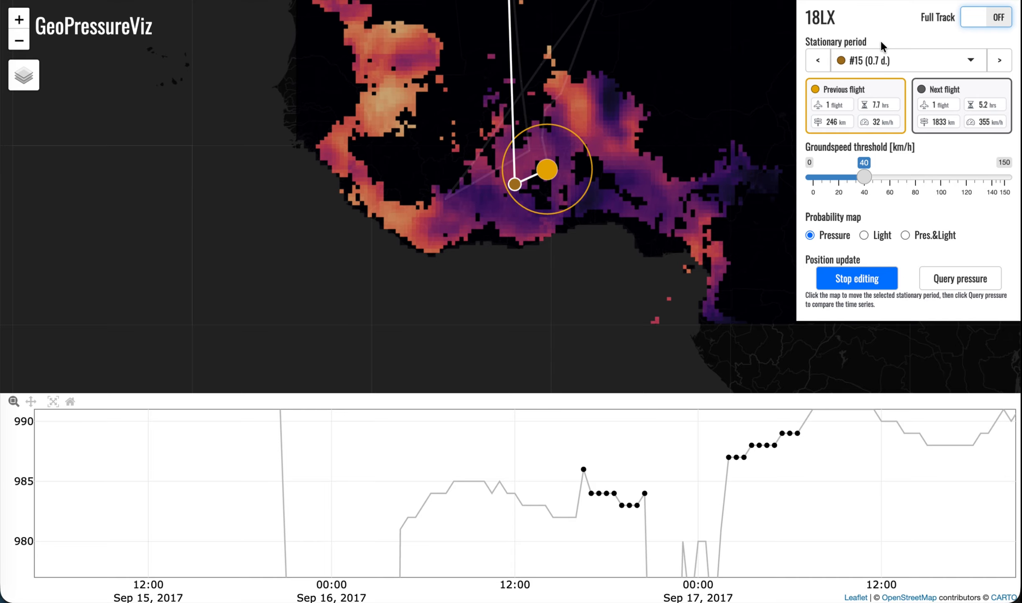
Place stationary period #16 just north-northeast of #15 and #17 just north of #16, each within its neighbours' groundspeed circles
click(999, 60)
click(523, 159)
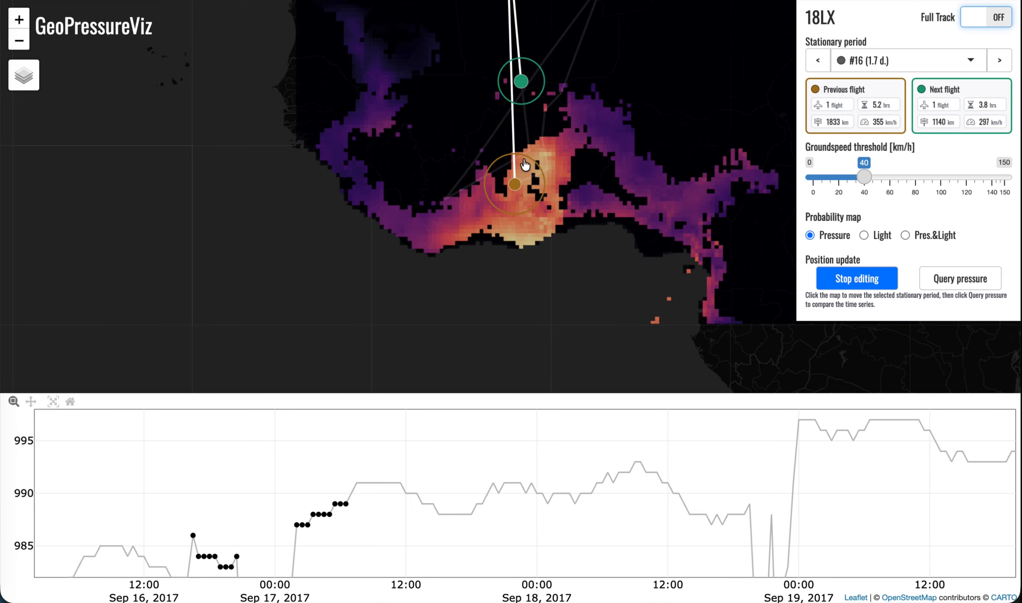
click(999, 60)
scroll(533, 175, up, 2)
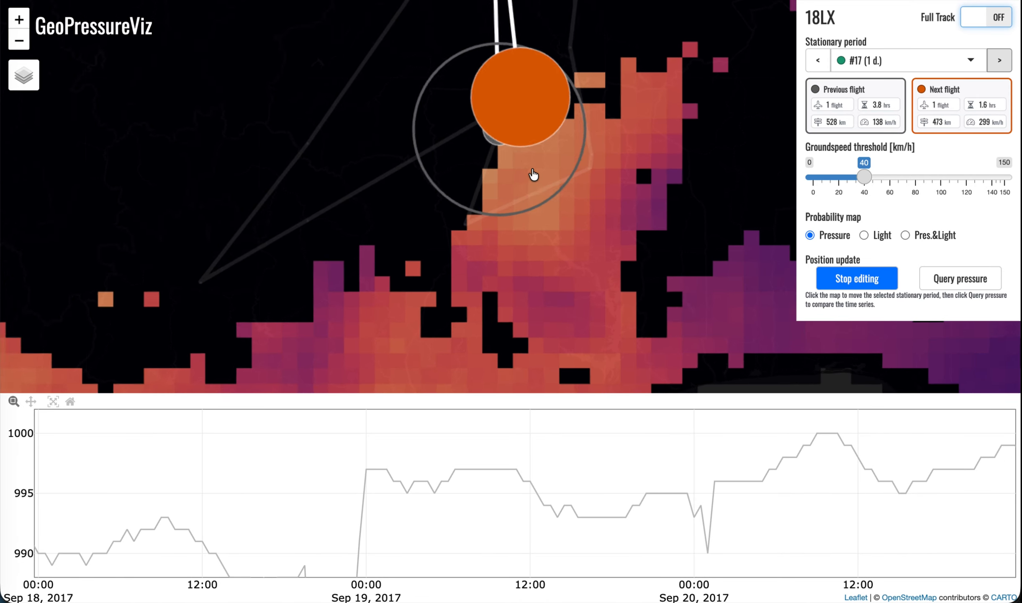
click(497, 118)
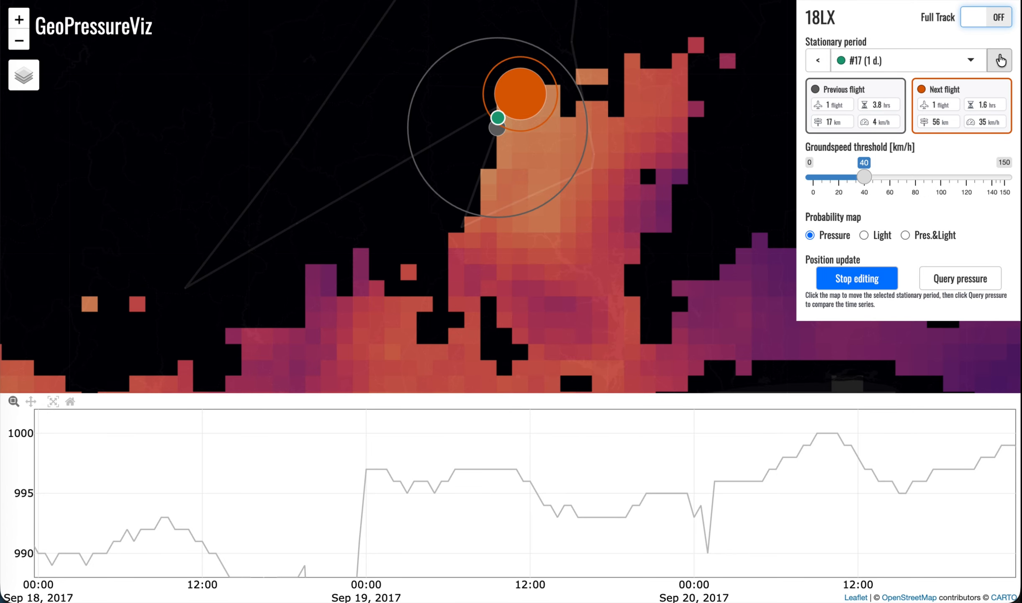
Review the pressure probability map of stationary period #18, then step back through those of #17 and #16
click(999, 60)
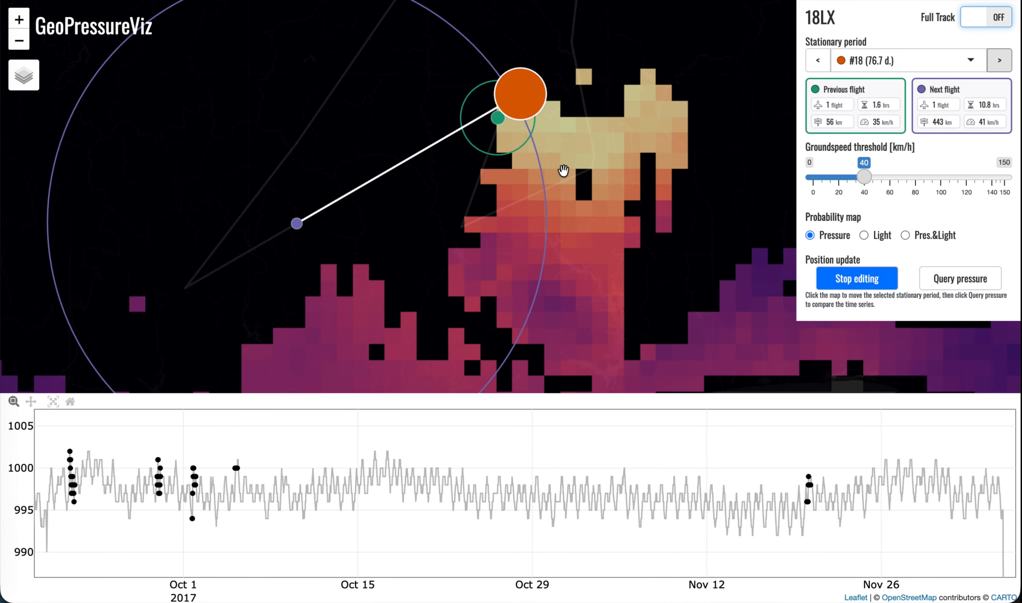
scroll(546, 126, down, 1)
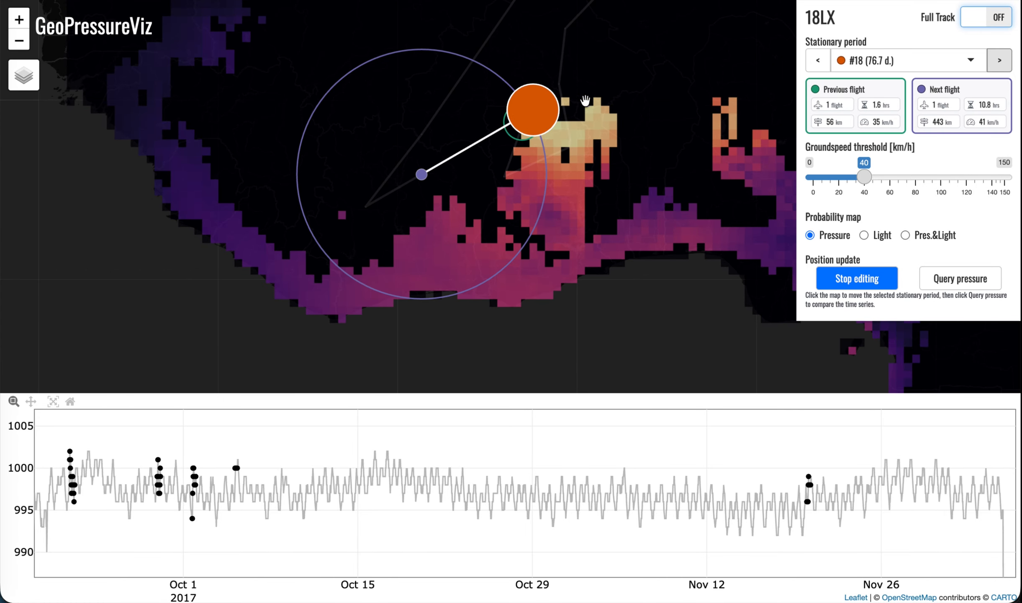
drag(585, 101, 600, 206)
click(817, 60)
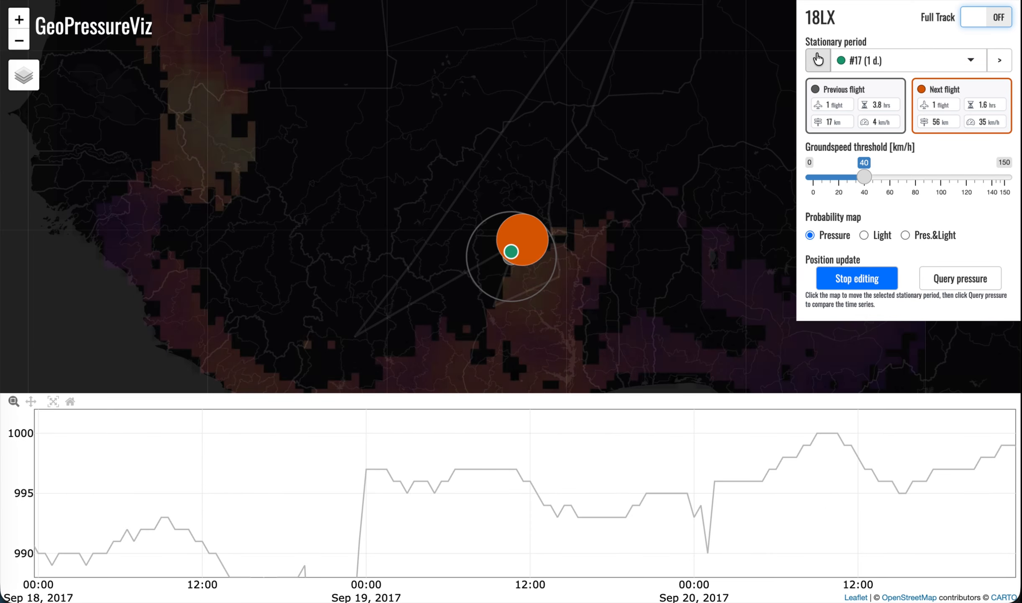
click(817, 60)
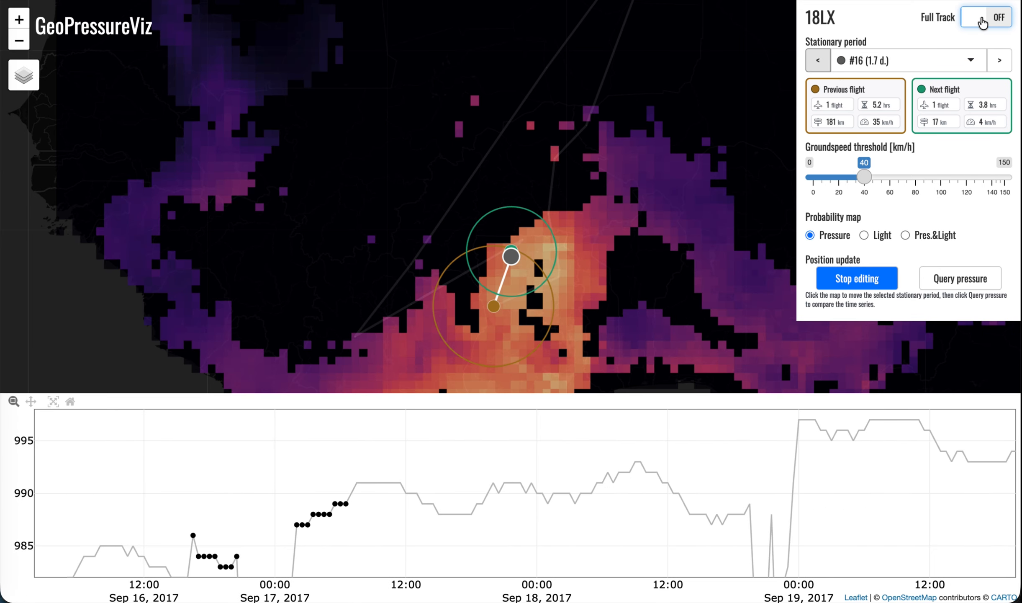
Turn on the full track display and inspect the track's West African section
click(982, 22)
scroll(439, 225, down, 1)
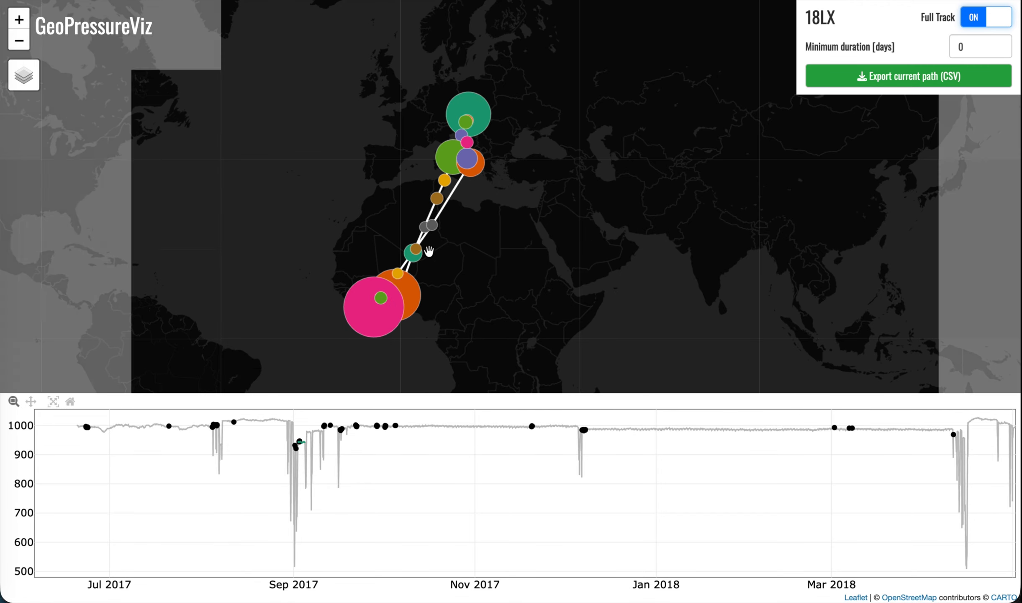
scroll(389, 289, up, 2)
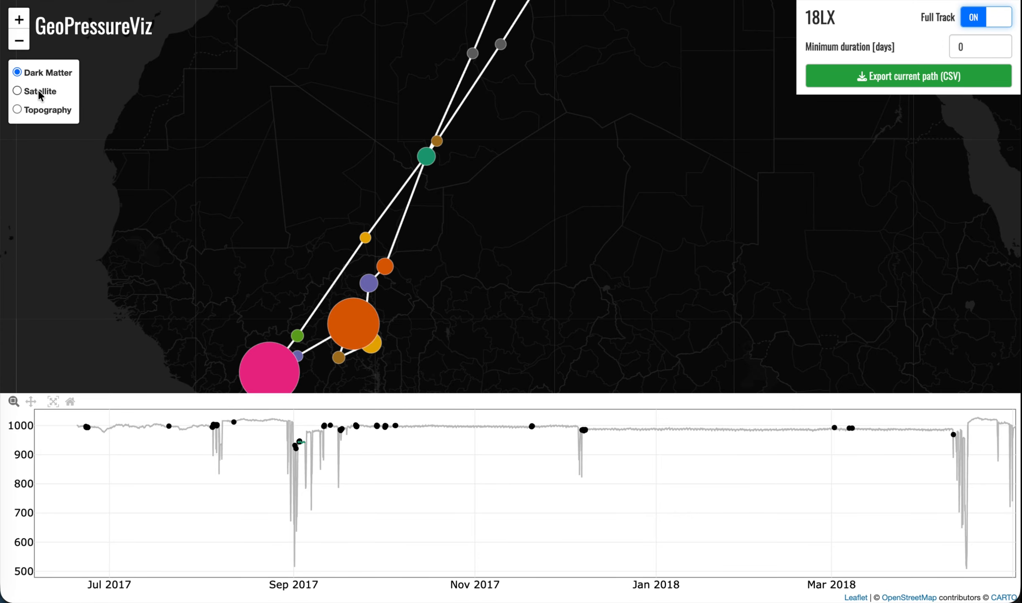
Switch the basemap to Satellite and examine the habitat around stationary period #18, including the lake to its east
click(39, 92)
scroll(531, 148, down, 2)
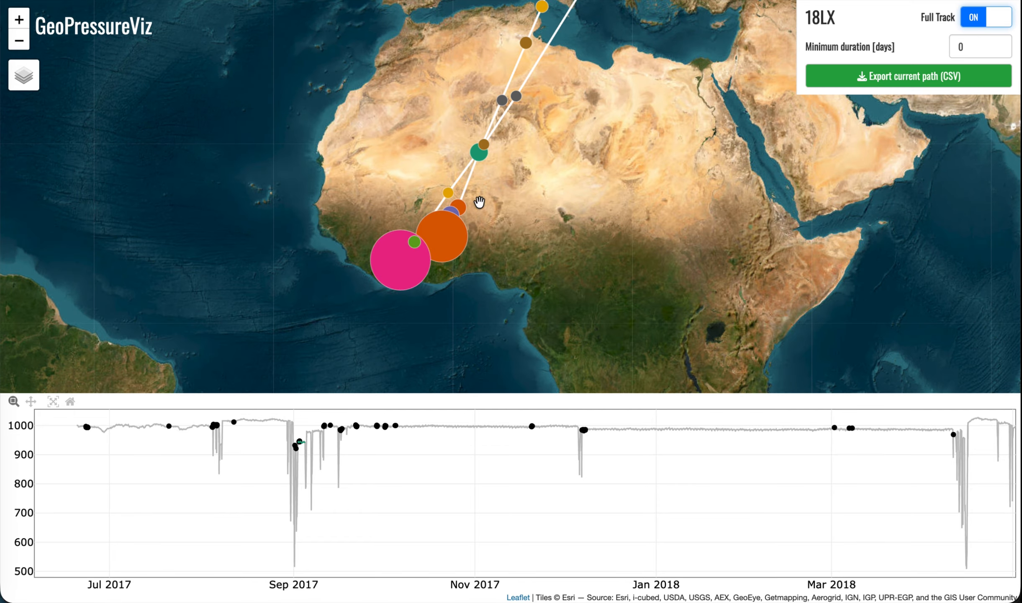
scroll(460, 224, up, 3)
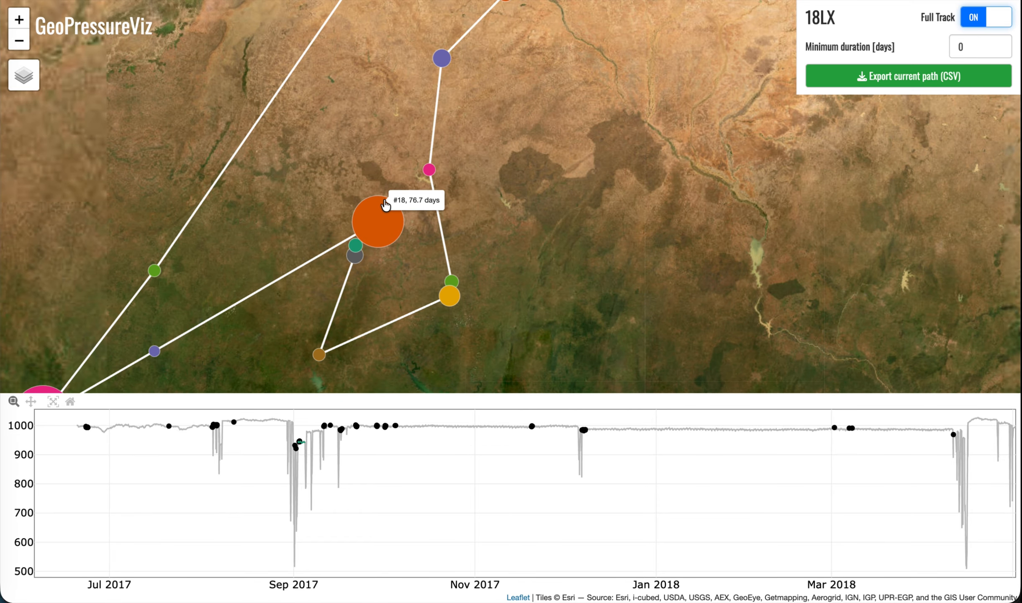
scroll(385, 205, up, 3)
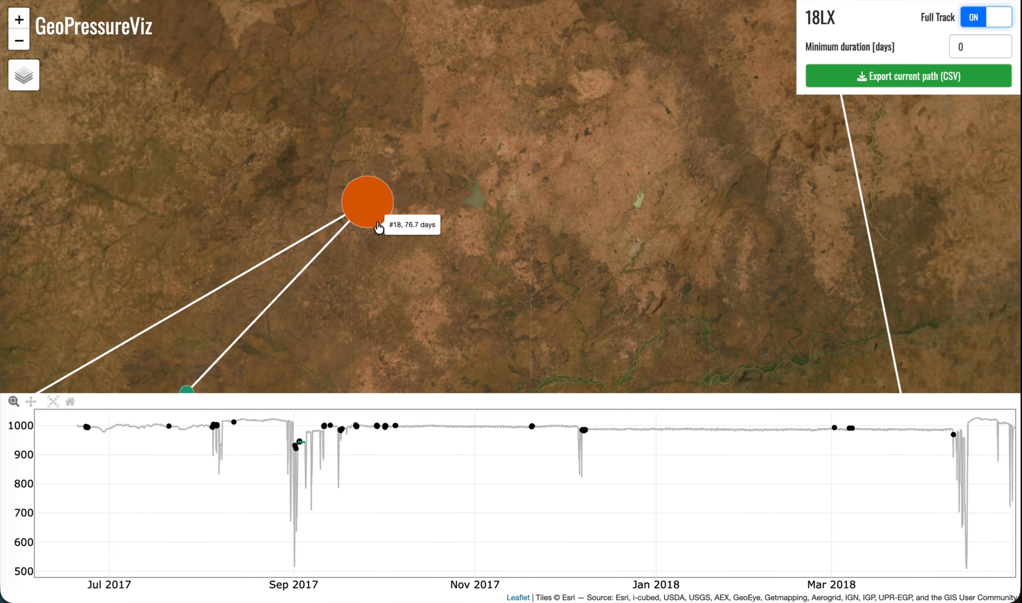
scroll(378, 227, up, 1)
scroll(589, 192, up, 2)
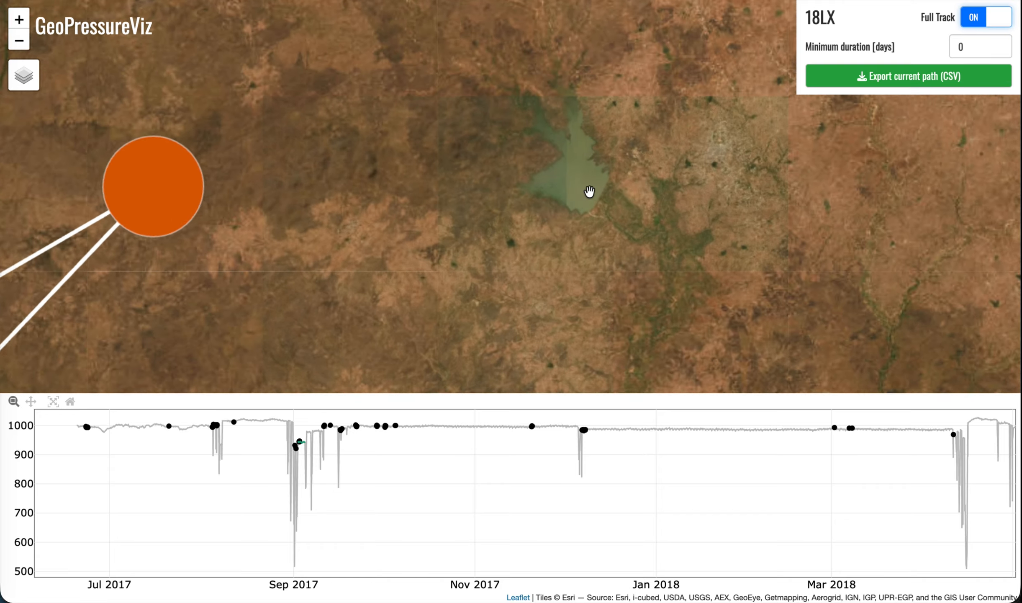
scroll(594, 219, down, 1)
scroll(596, 217, down, 2)
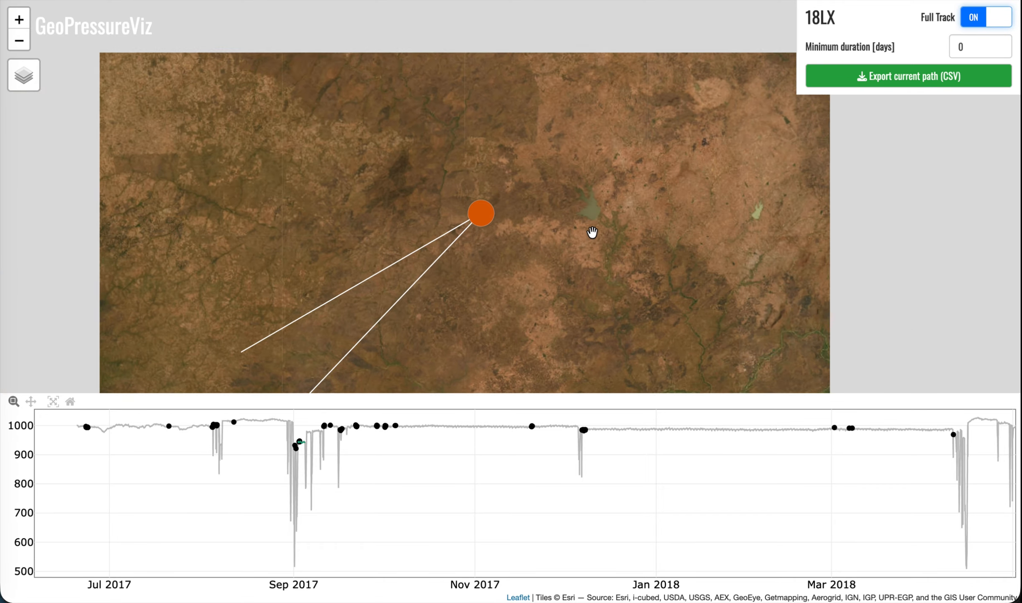
drag(611, 169, 470, 292)
scroll(478, 285, down, 1)
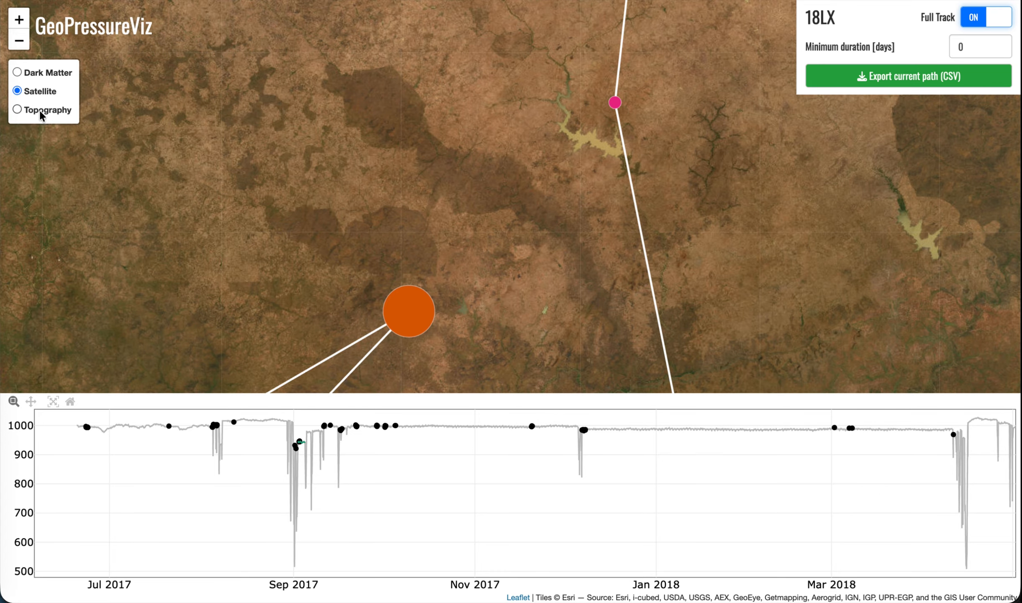
Switch the basemap to Topography and examine the region around stationary period #18 and the neighbouring positions
click(40, 112)
scroll(329, 169, down, 1)
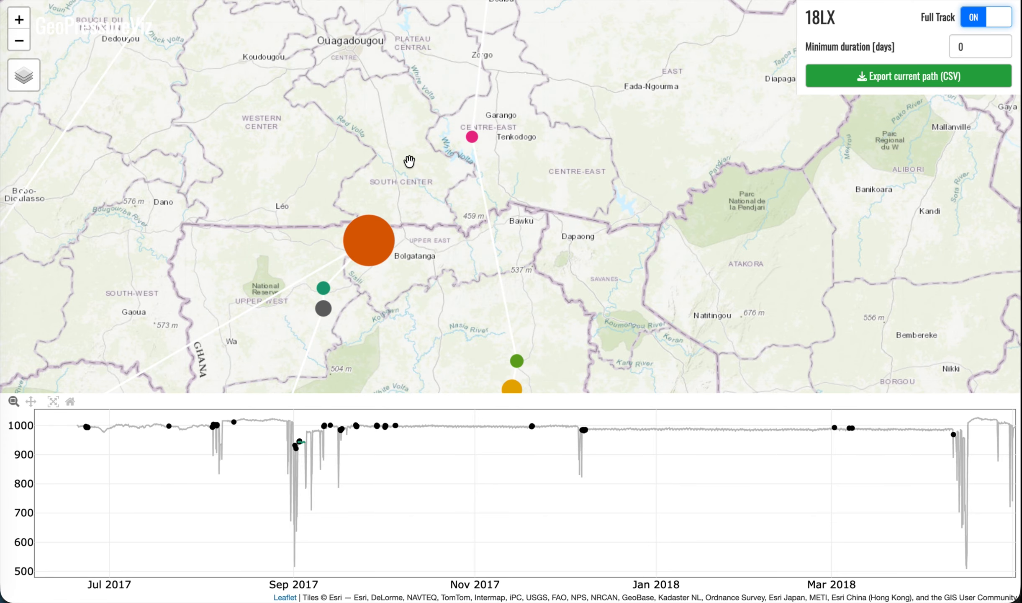
drag(386, 128, 453, 202)
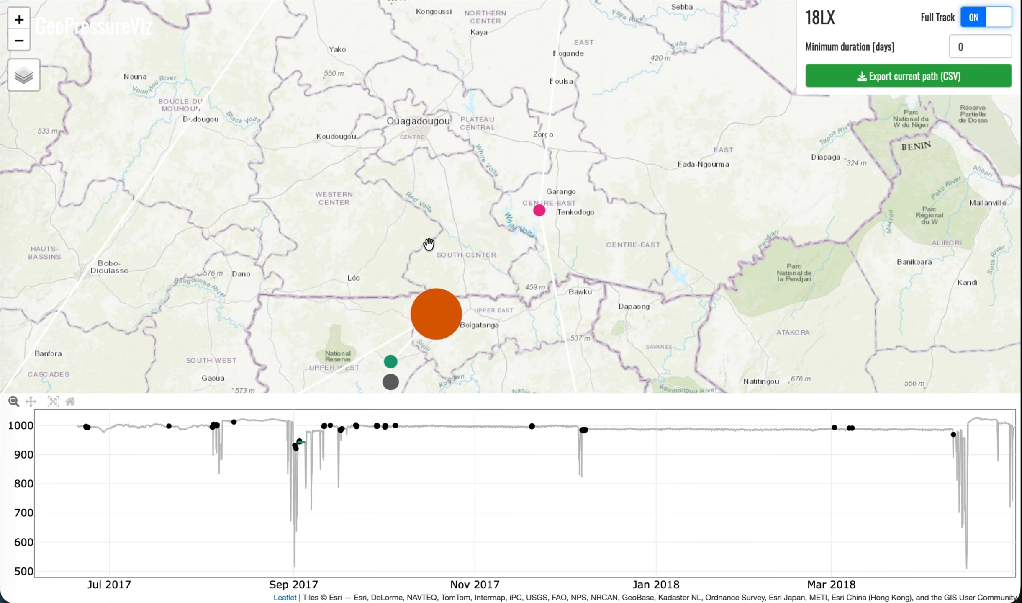
scroll(426, 244, down, 1)
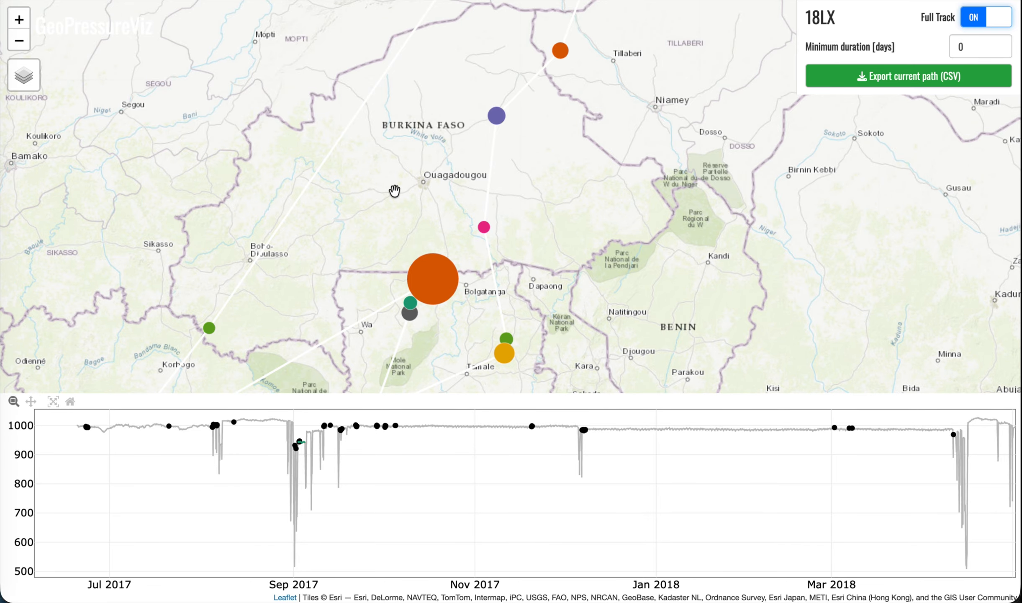